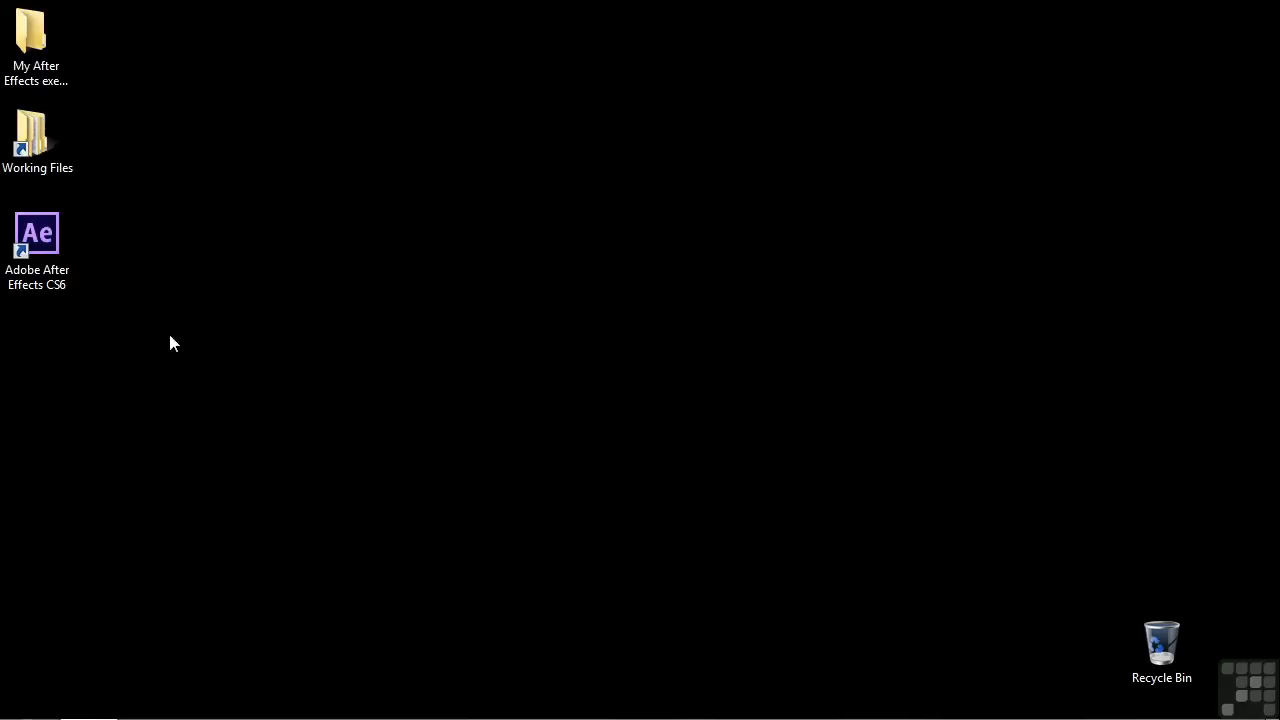
Step: Launch After Effects and create a new 10-second composition with the HDTV 1080 29.97 preset and a white background
double_click(38, 248)
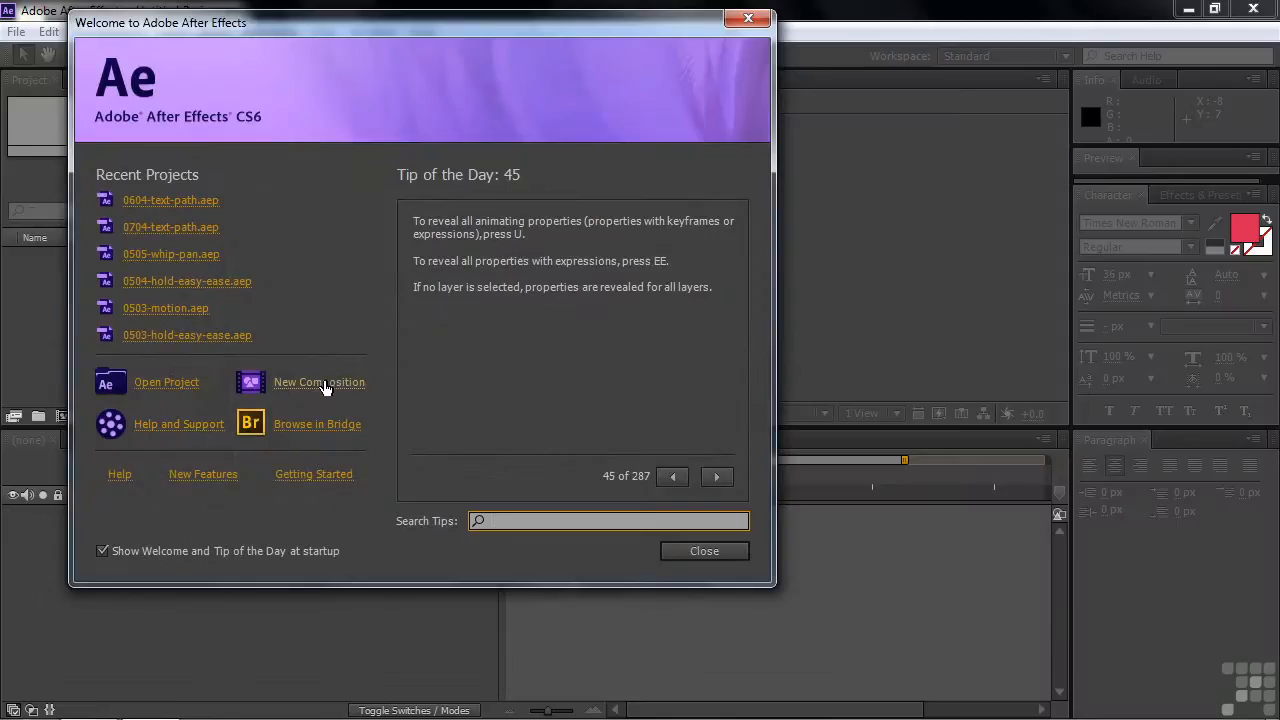
click(327, 379)
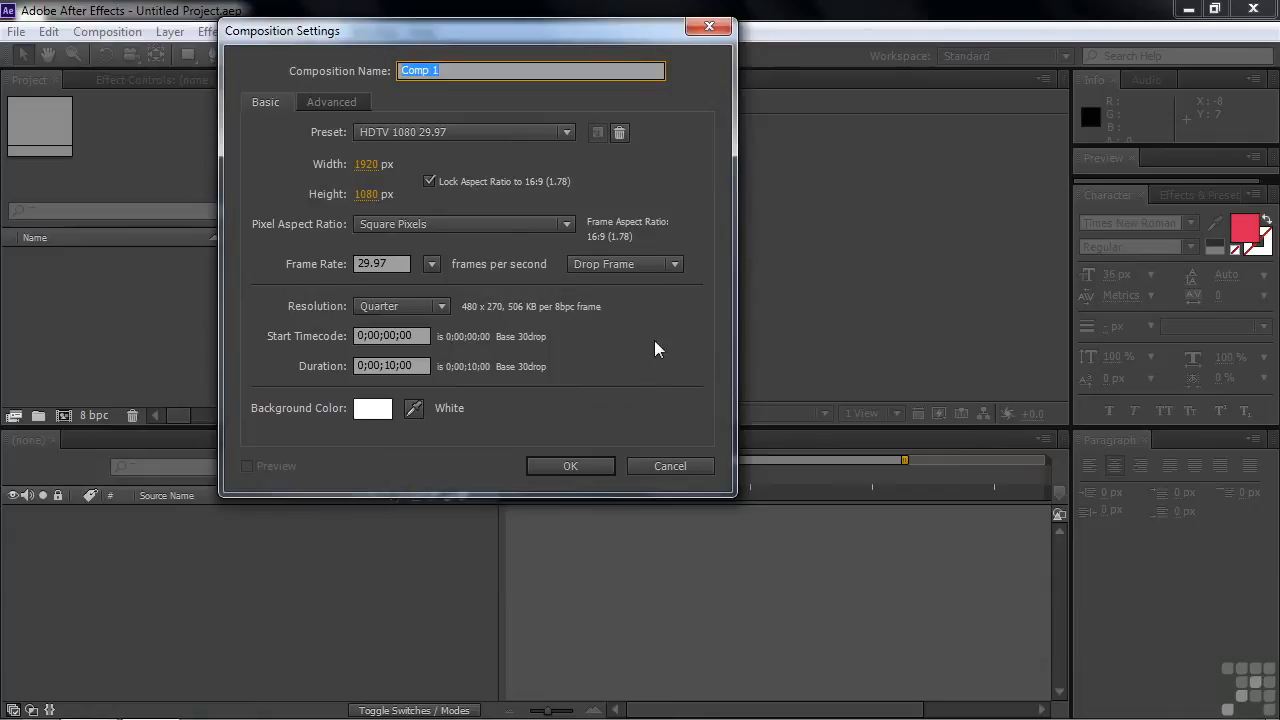
click(570, 466)
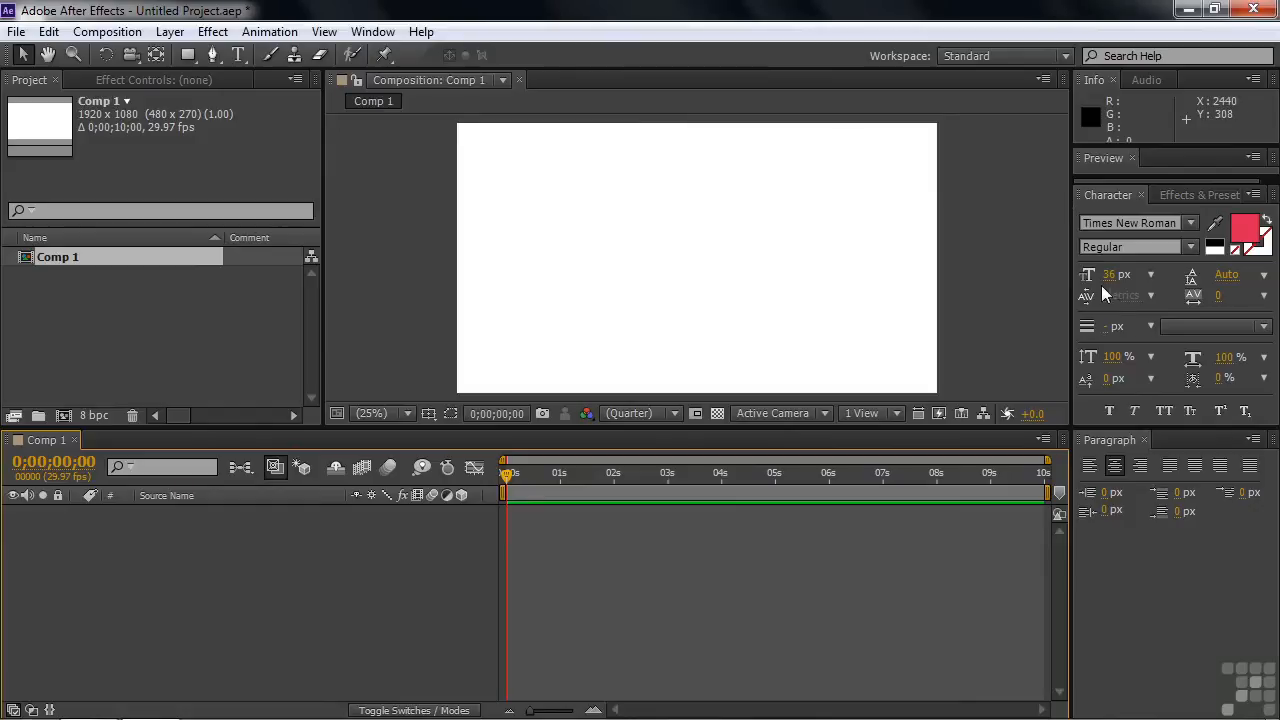
Step: Add the centred 99 px text "Here is some text" and stretch the text layer larger across the middle of the composition
drag(1105, 283, 1180, 290)
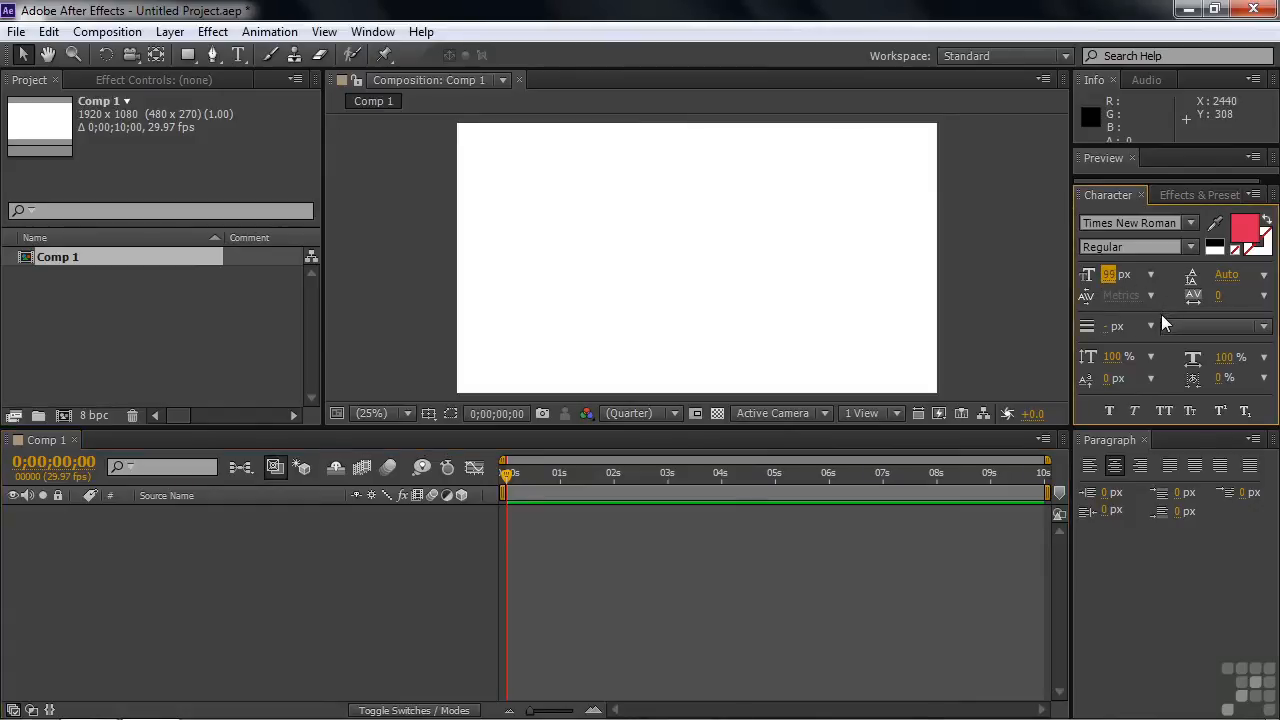
click(1116, 465)
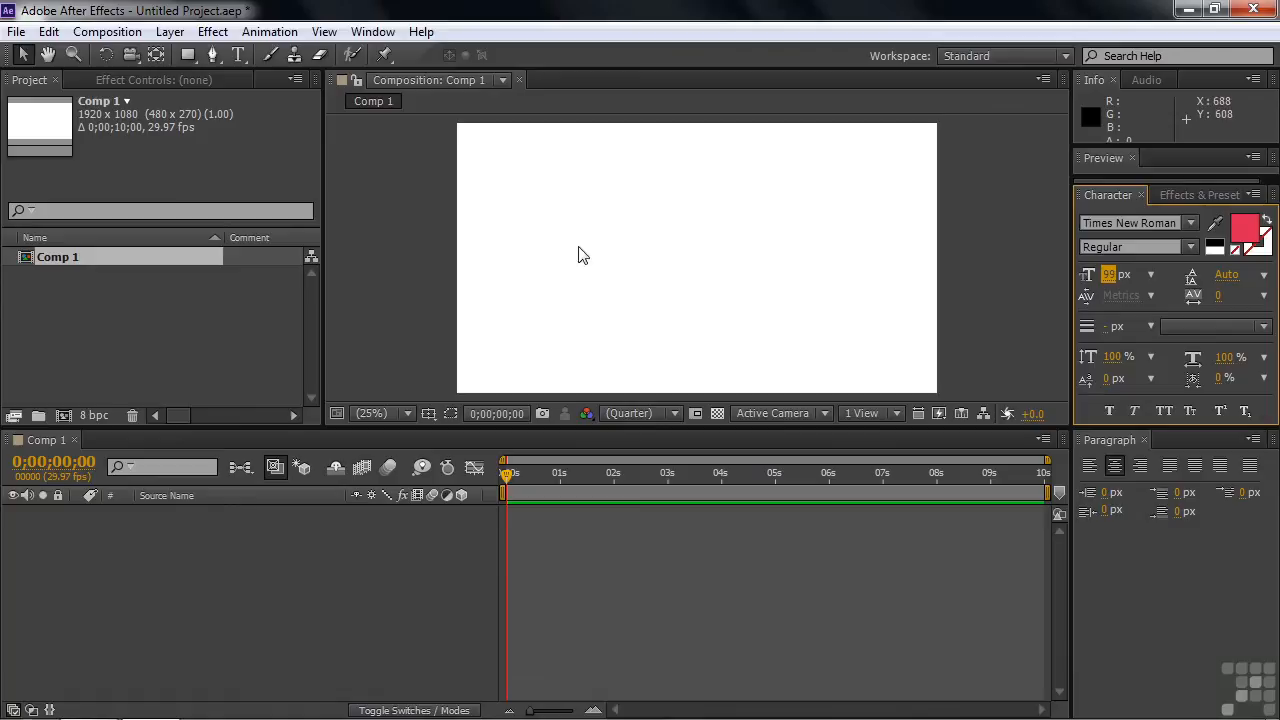
click(238, 56)
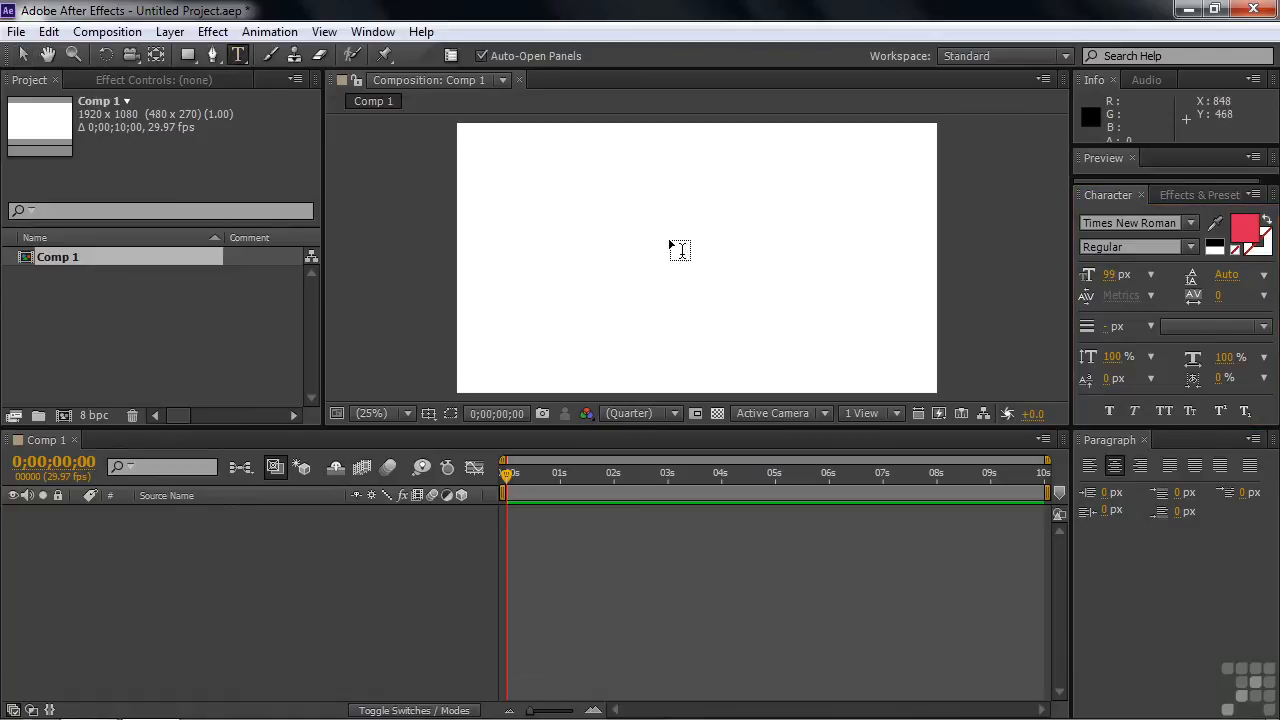
click(670, 243)
text(Here is some text)
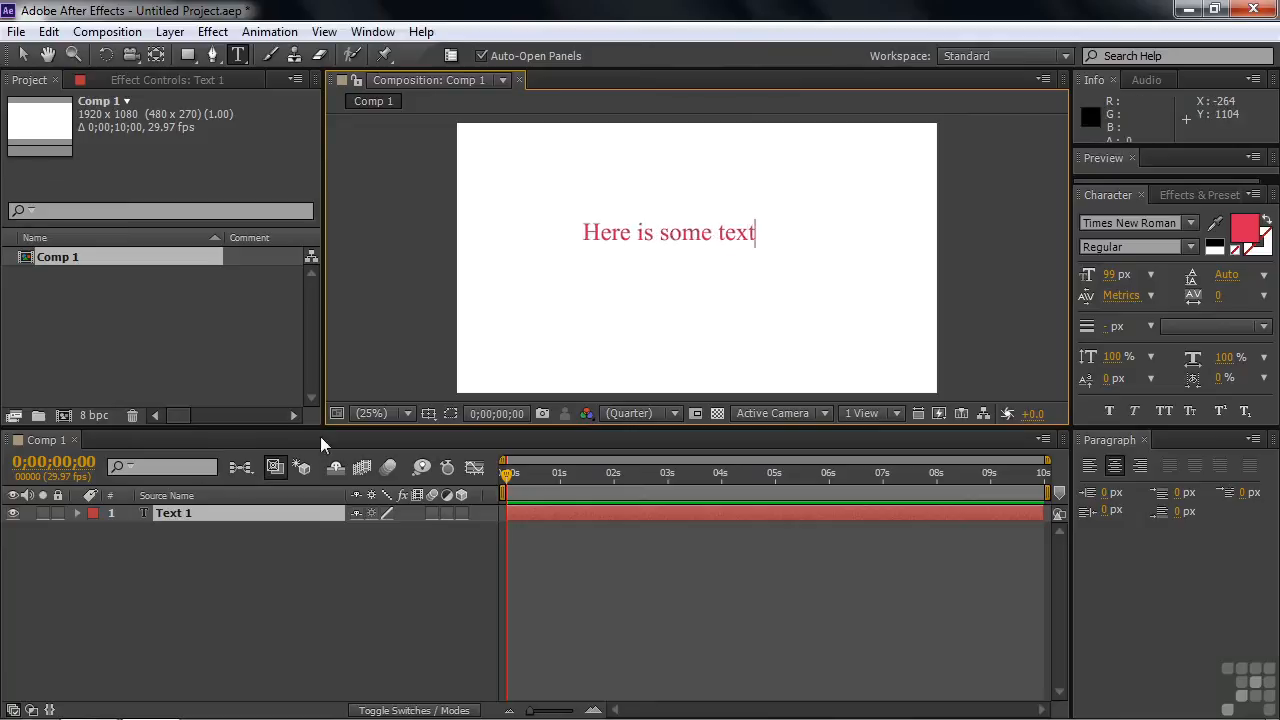
click(180, 512)
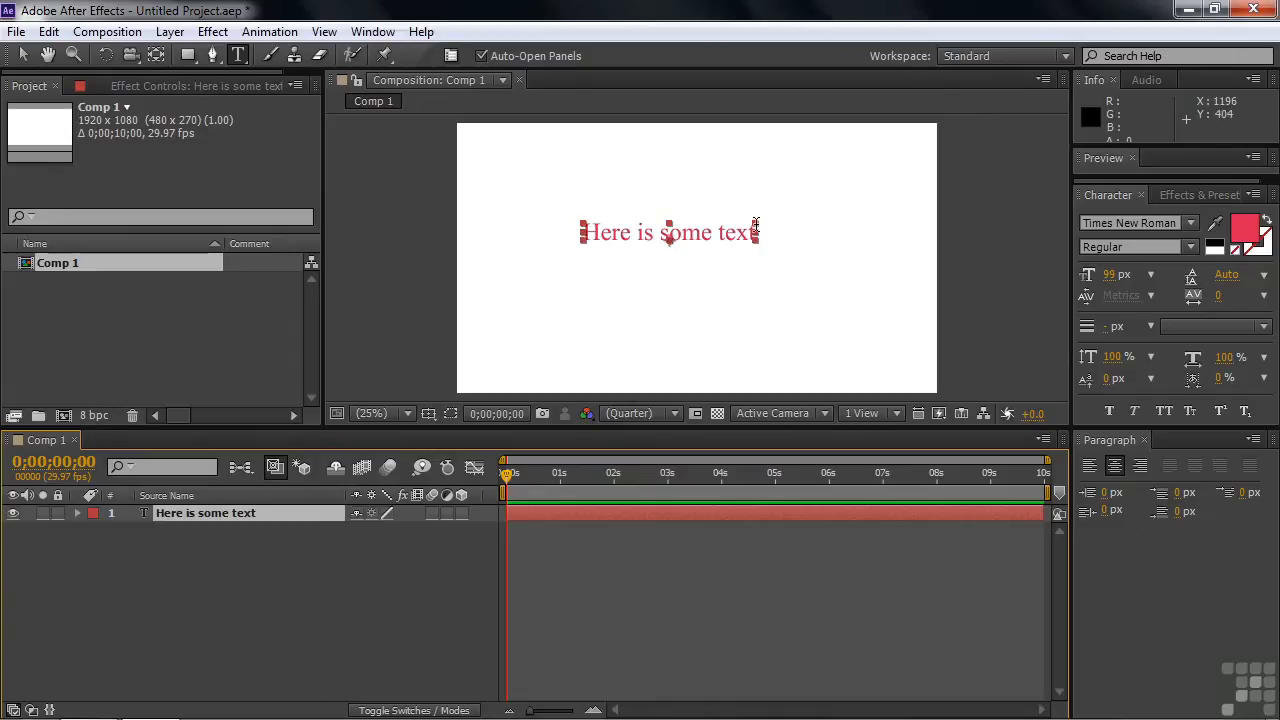
mouse_move(756, 226)
mouse_down()
mouse_move(818, 212)
mouse_move(765, 245)
mouse_up()
drag(848, 219, 865, 195)
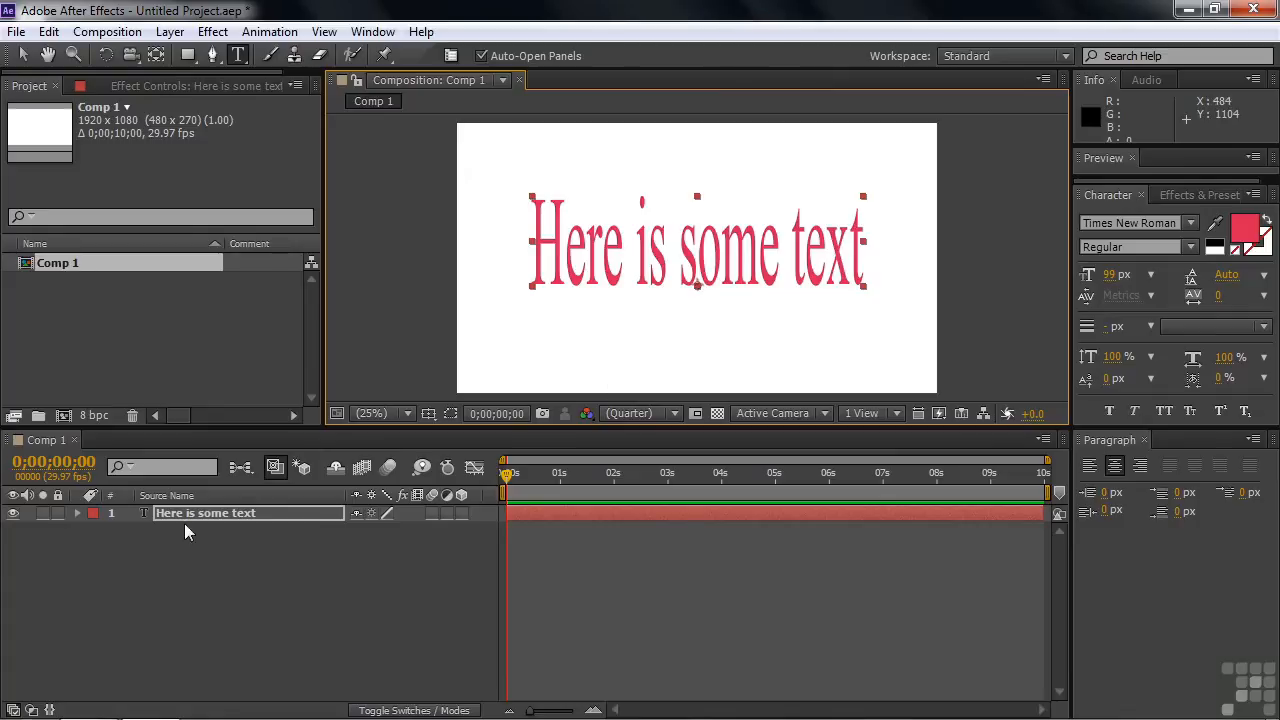
Step: Reveal the text layer's Text properties and start keyframing Source Text at 0;00;00;00
click(78, 513)
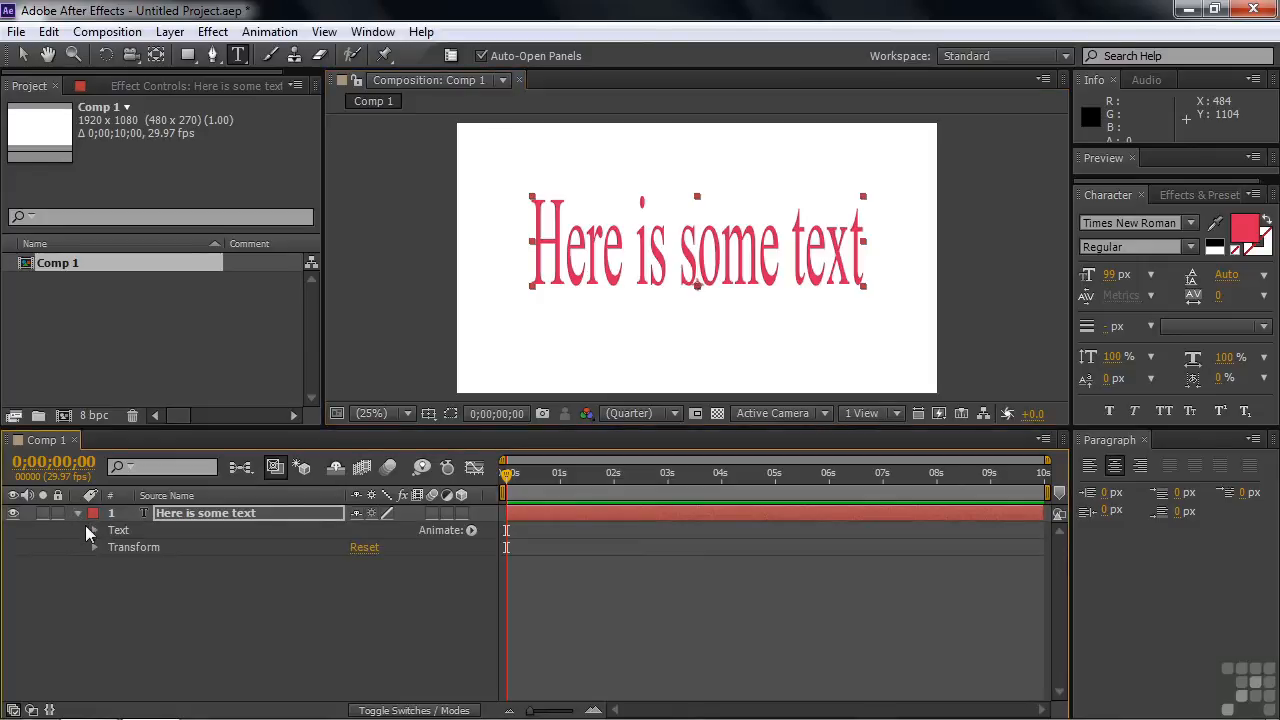
click(95, 530)
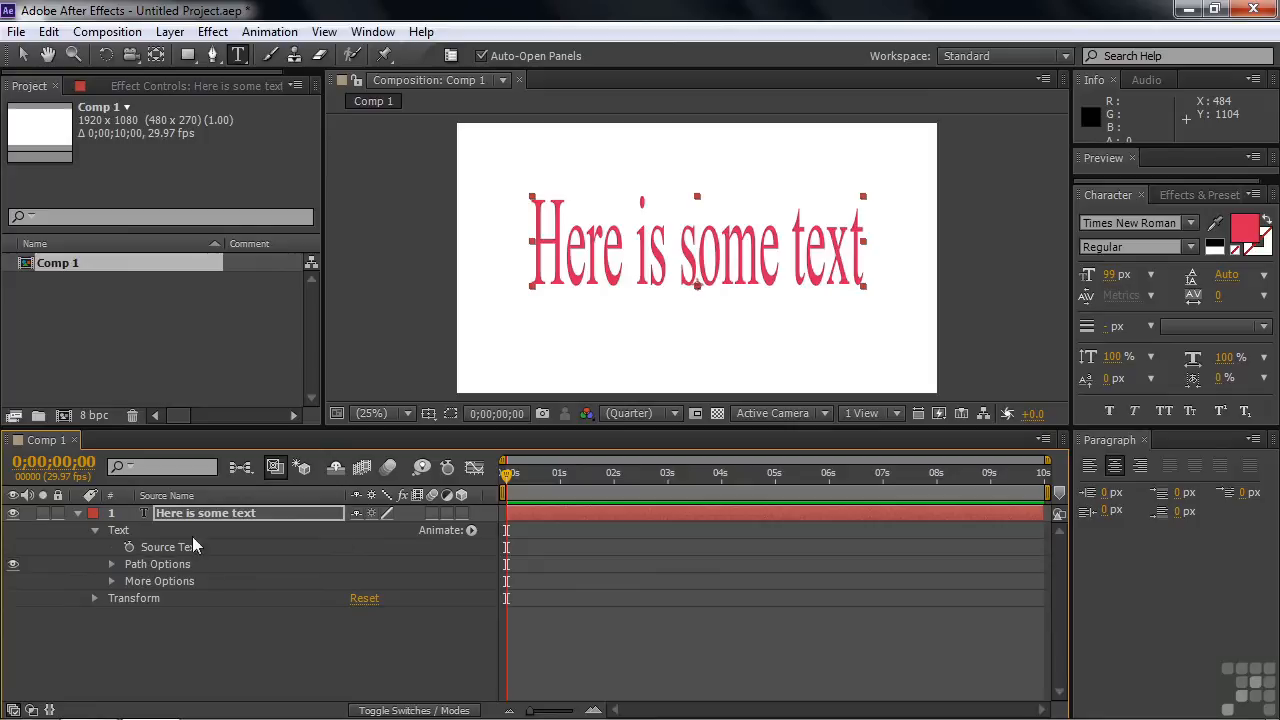
click(127, 546)
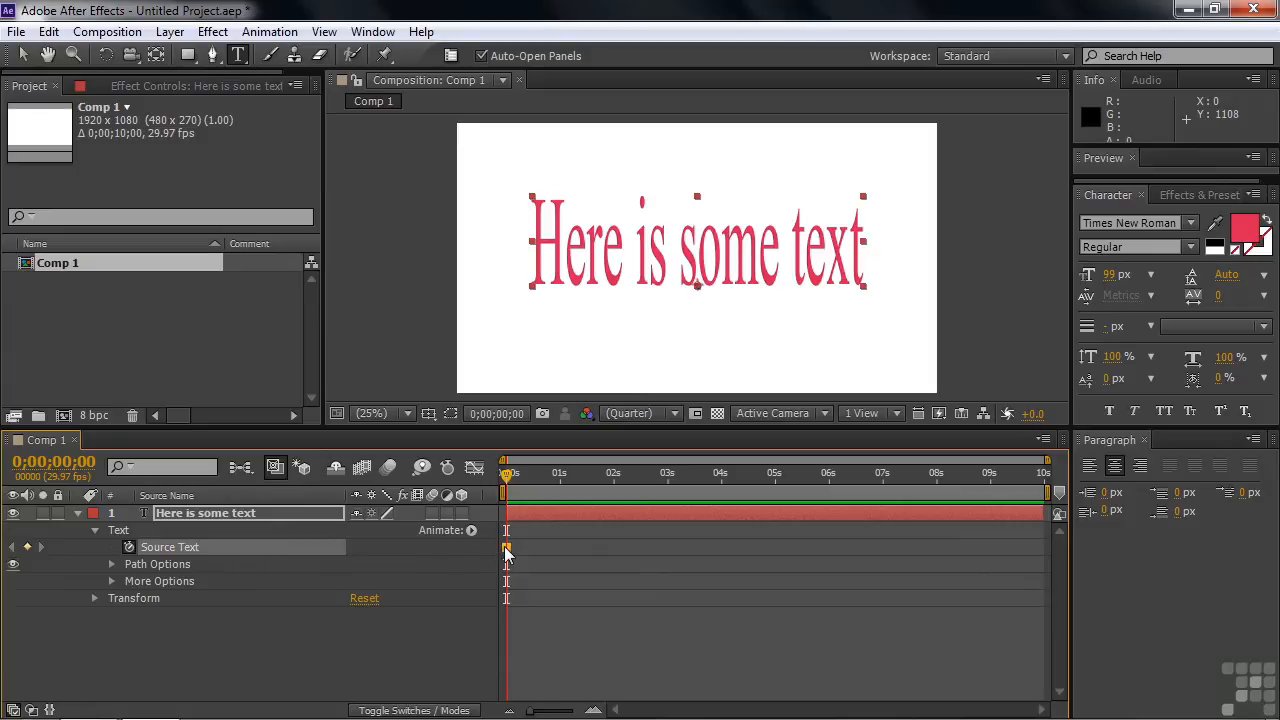
mouse_move(507, 553)
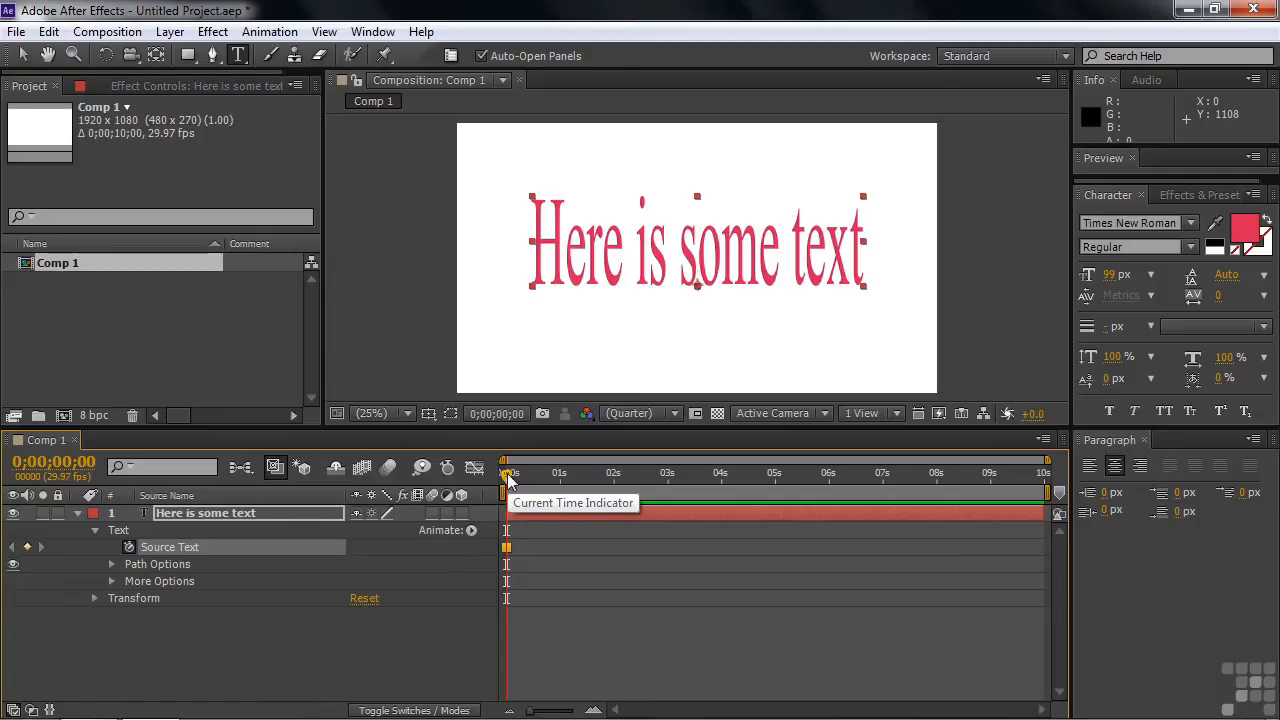
Step: At 0;00;01;21, replace the layer's whole text with "Something different" to add a second Source Text keyframe
drag(507, 473, 599, 477)
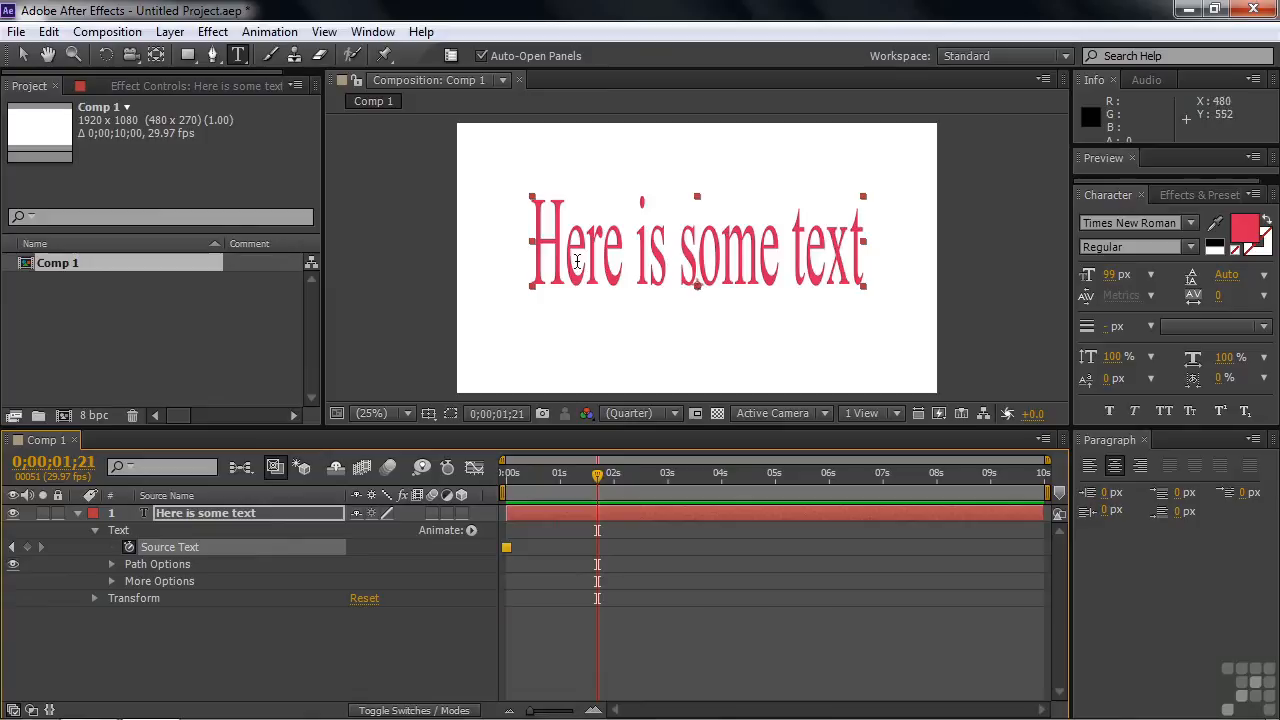
drag(532, 260, 844, 251)
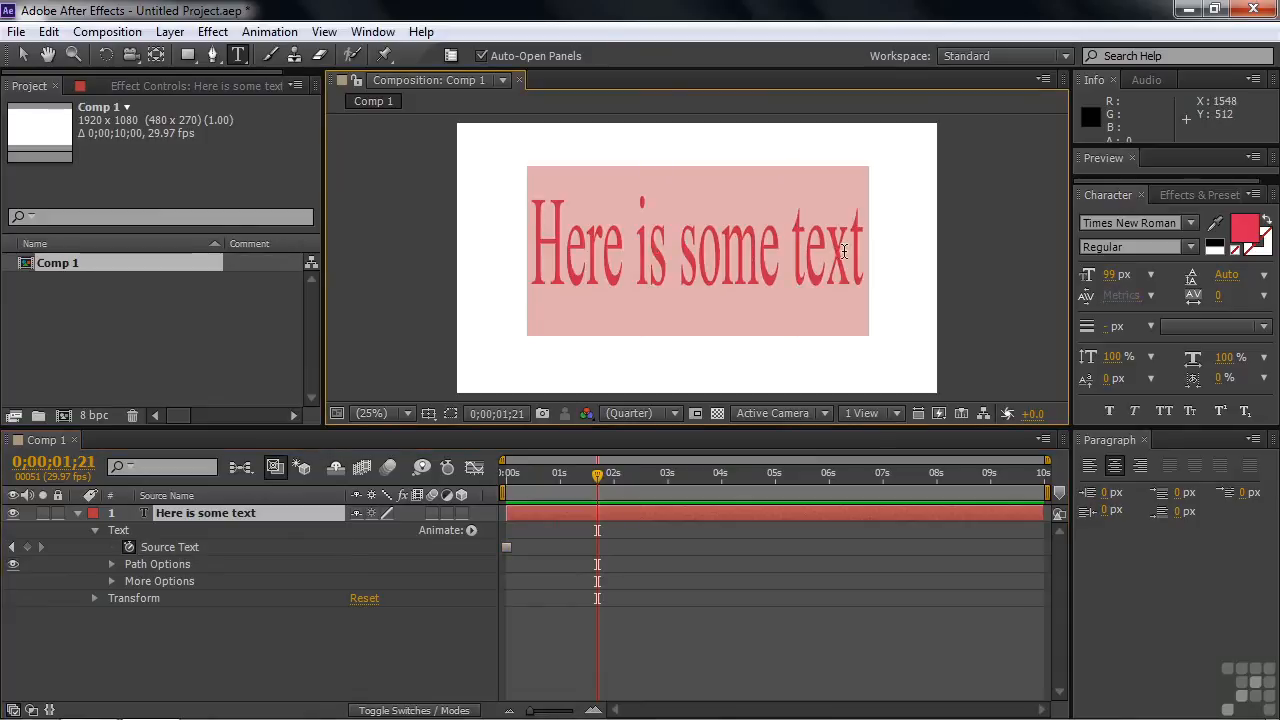
text(Something different)
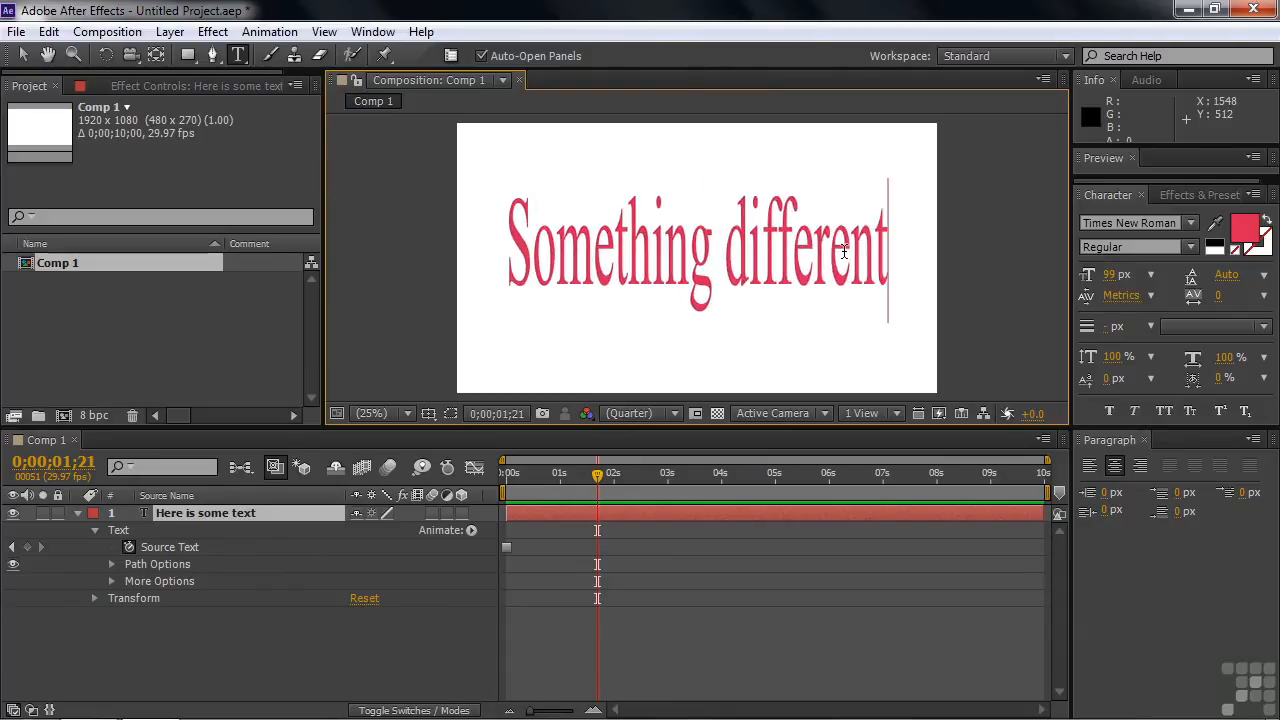
click(194, 513)
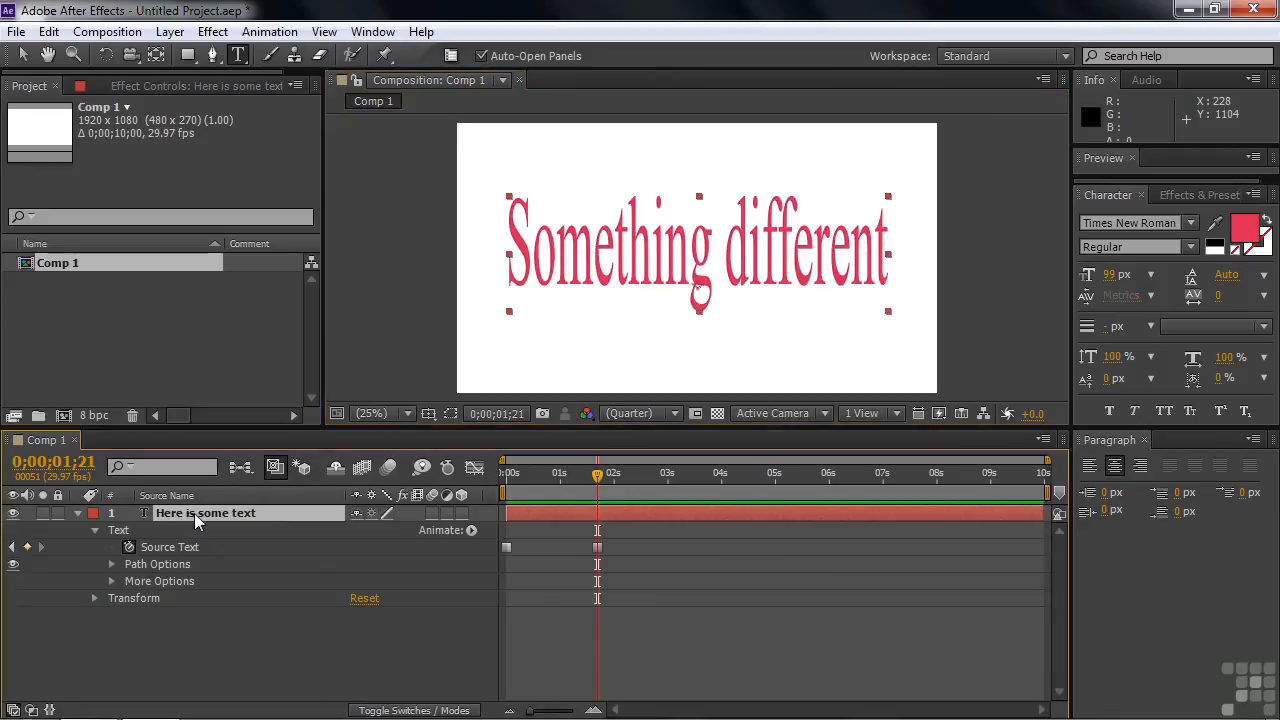
Step: Set the text's fill colour to blue 2442D8 and its stroke colour to pinkish red E4195C
click(1245, 230)
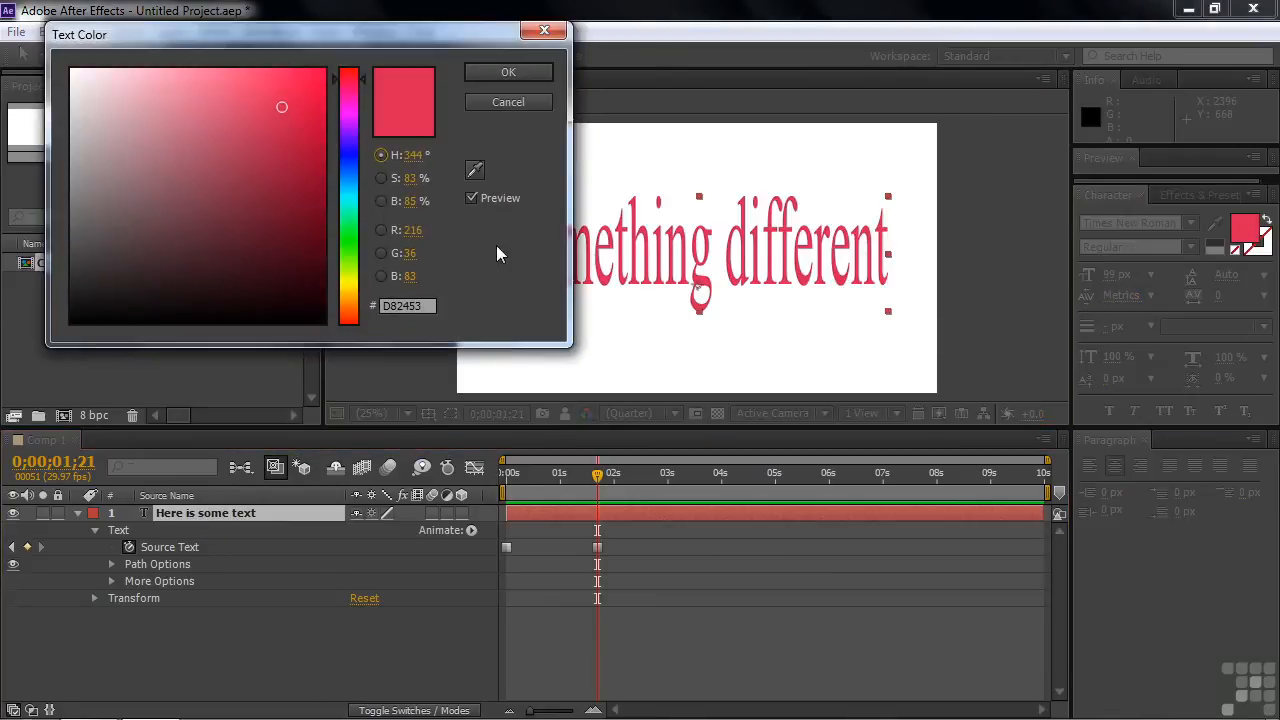
click(352, 168)
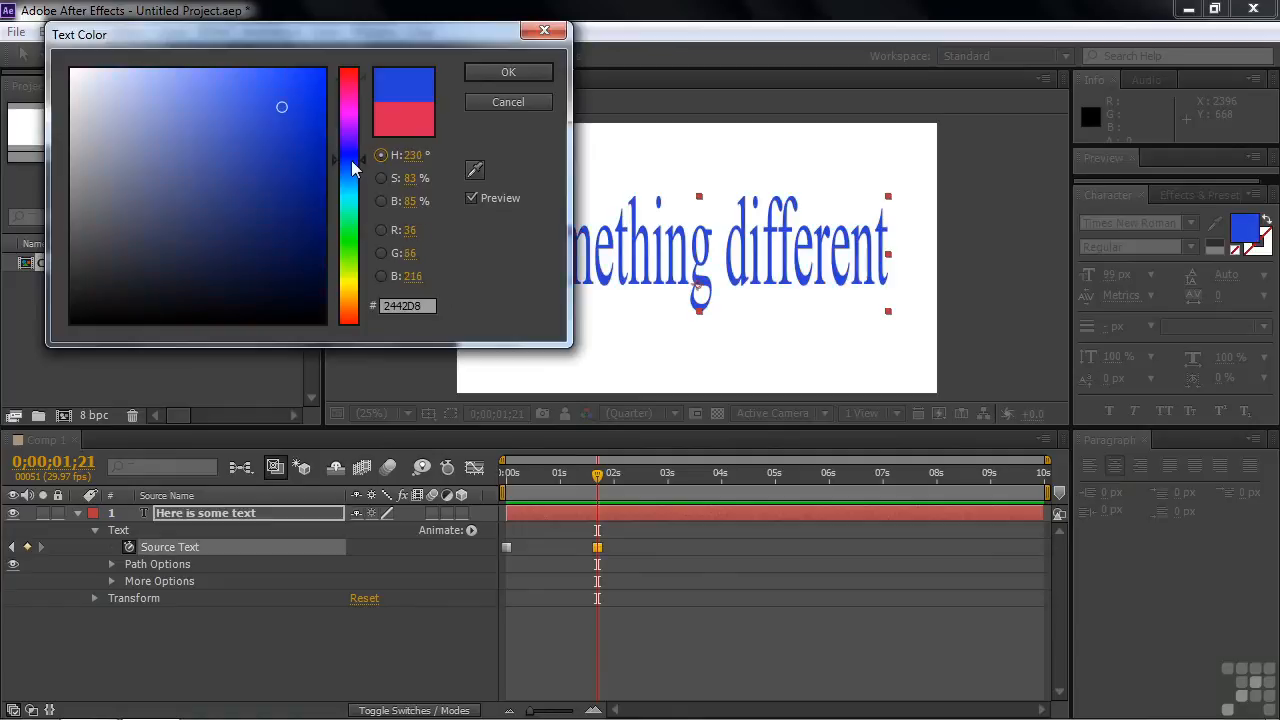
click(495, 72)
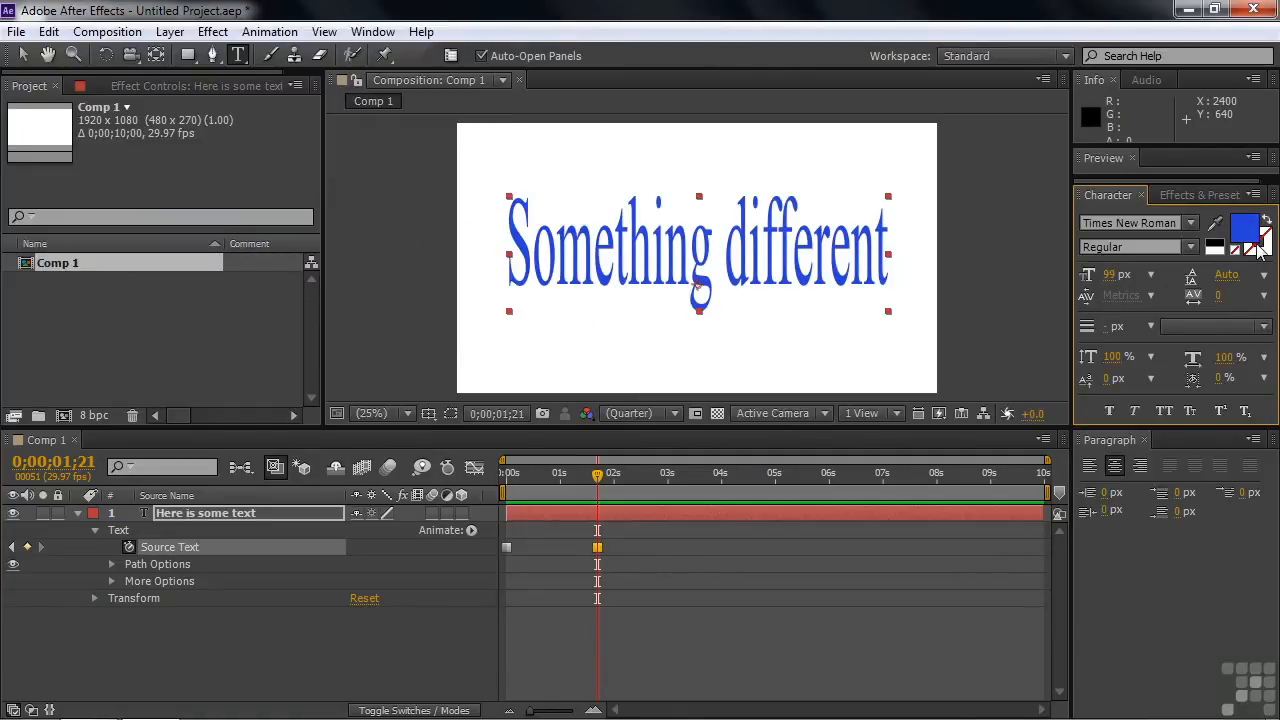
click(1258, 249)
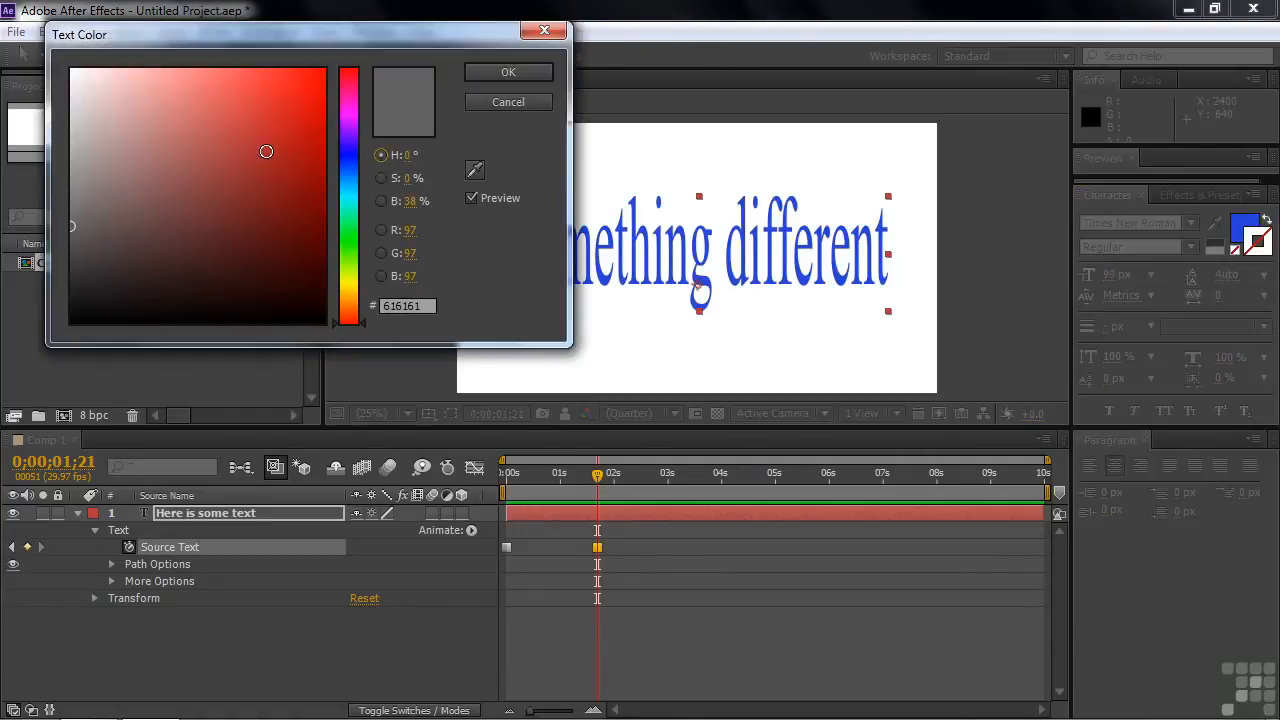
click(348, 82)
click(296, 95)
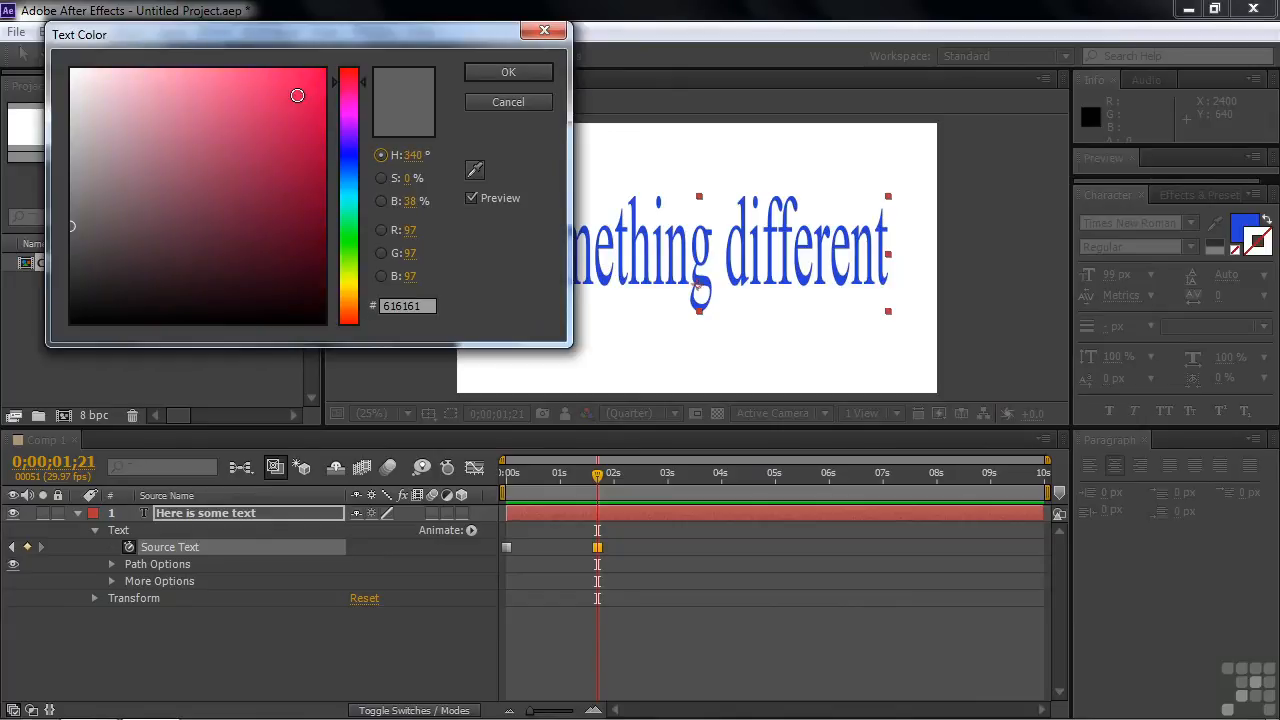
click(508, 72)
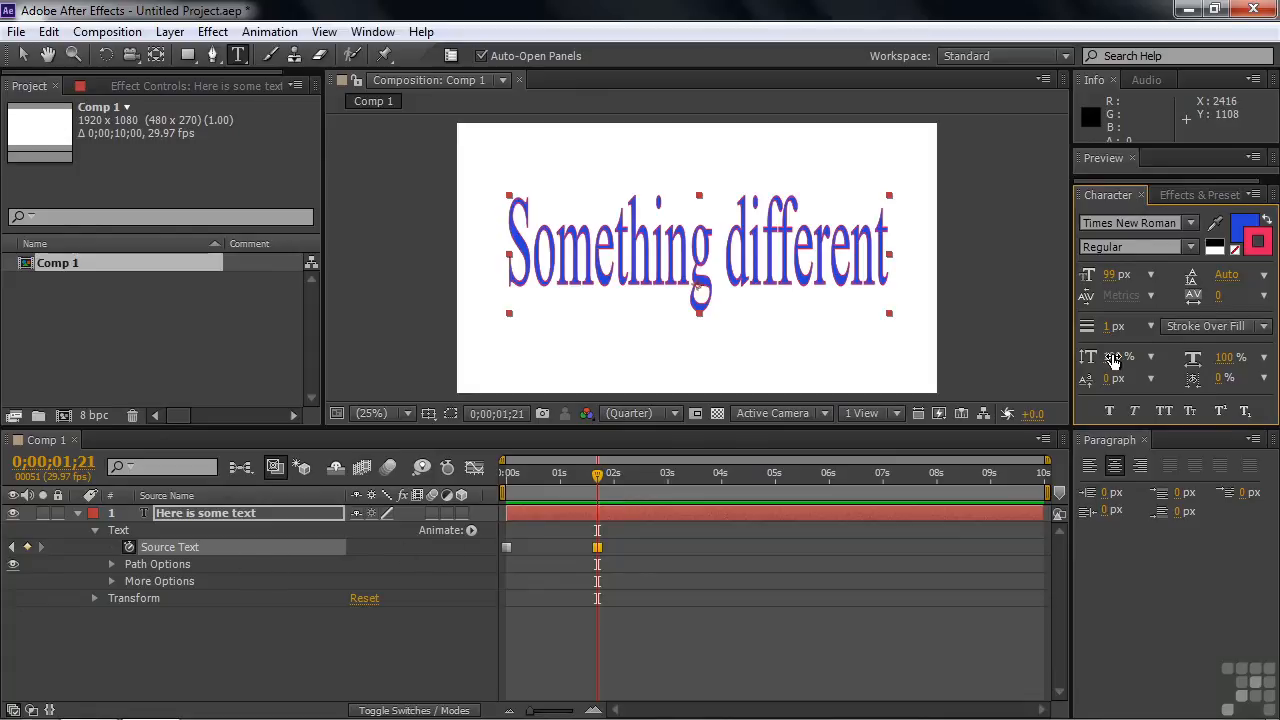
Step: Set the text's vertical scale to 55% and font size to 54 px, and left-align it
drag(1112, 356, 1066, 357)
drag(1110, 283, 1065, 276)
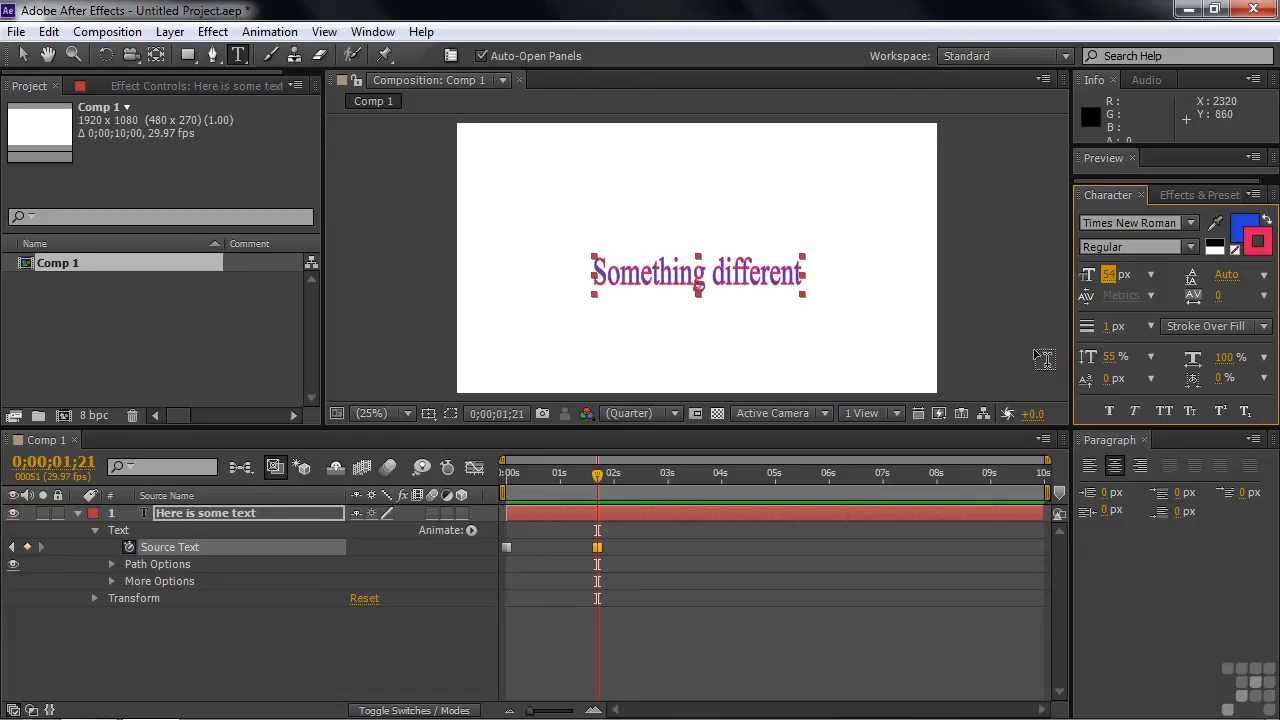
click(1091, 468)
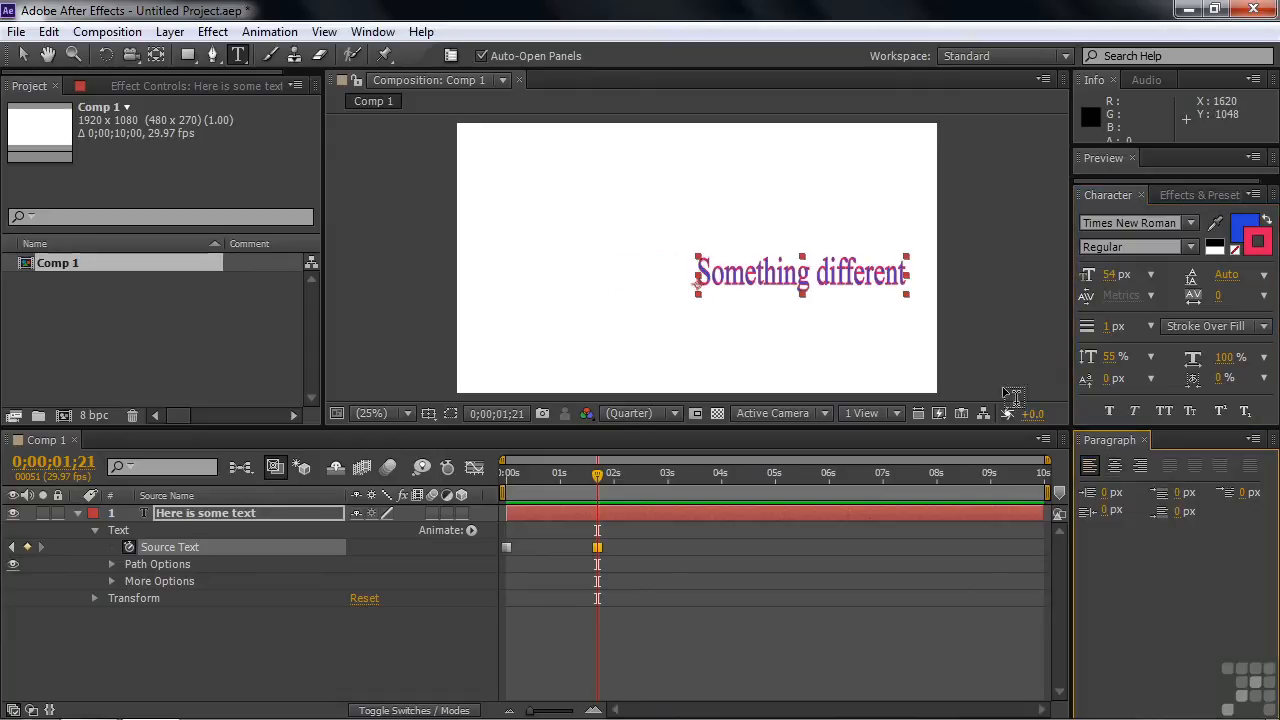
Step: Change the text's font to Blackoak Std at 40 px with tracking -517 and a vertical scale of 141%
click(1192, 221)
scroll(1268, 450, up, 5)
drag(1268, 448, 1273, 277)
click(1110, 350)
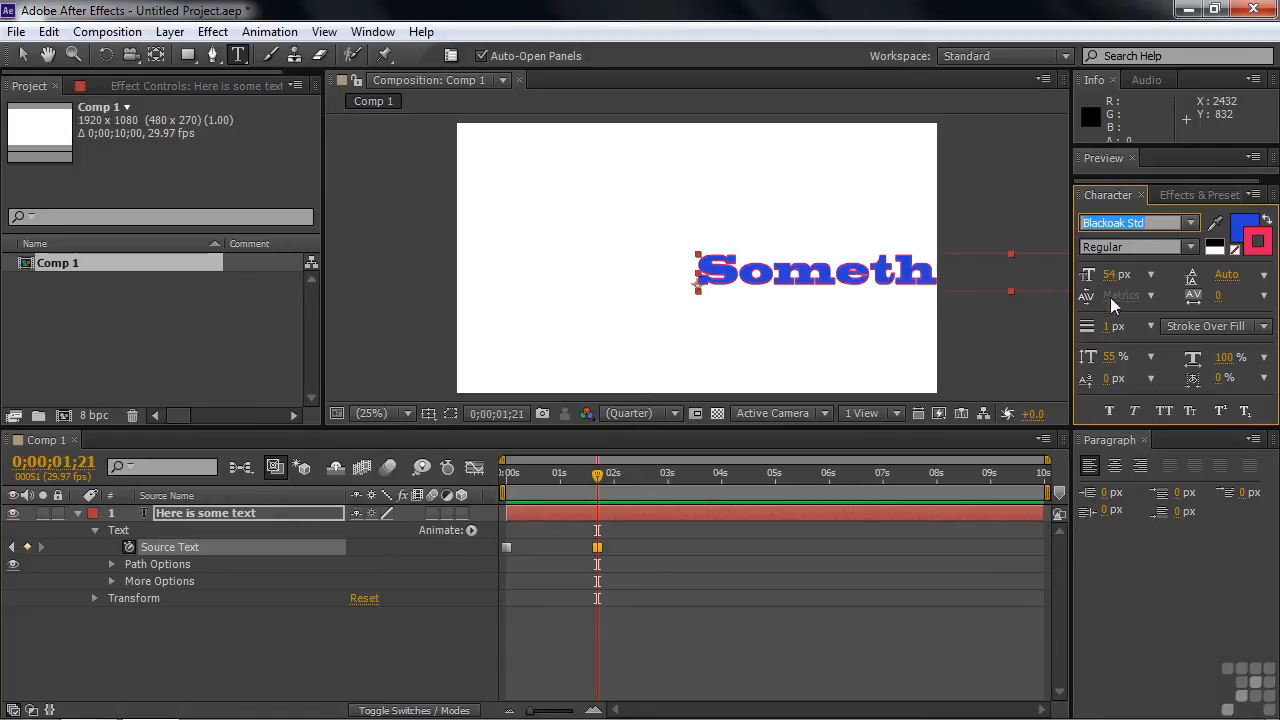
drag(1112, 277, 1092, 299)
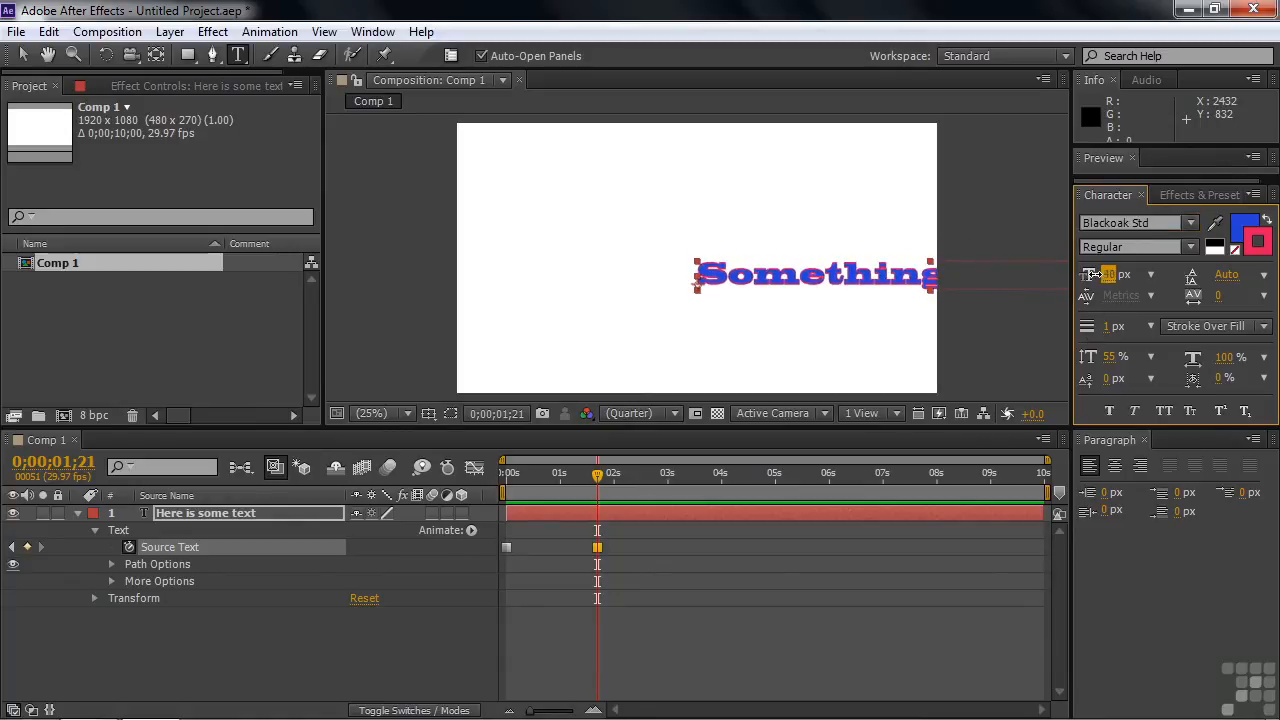
drag(1215, 297, 729, 327)
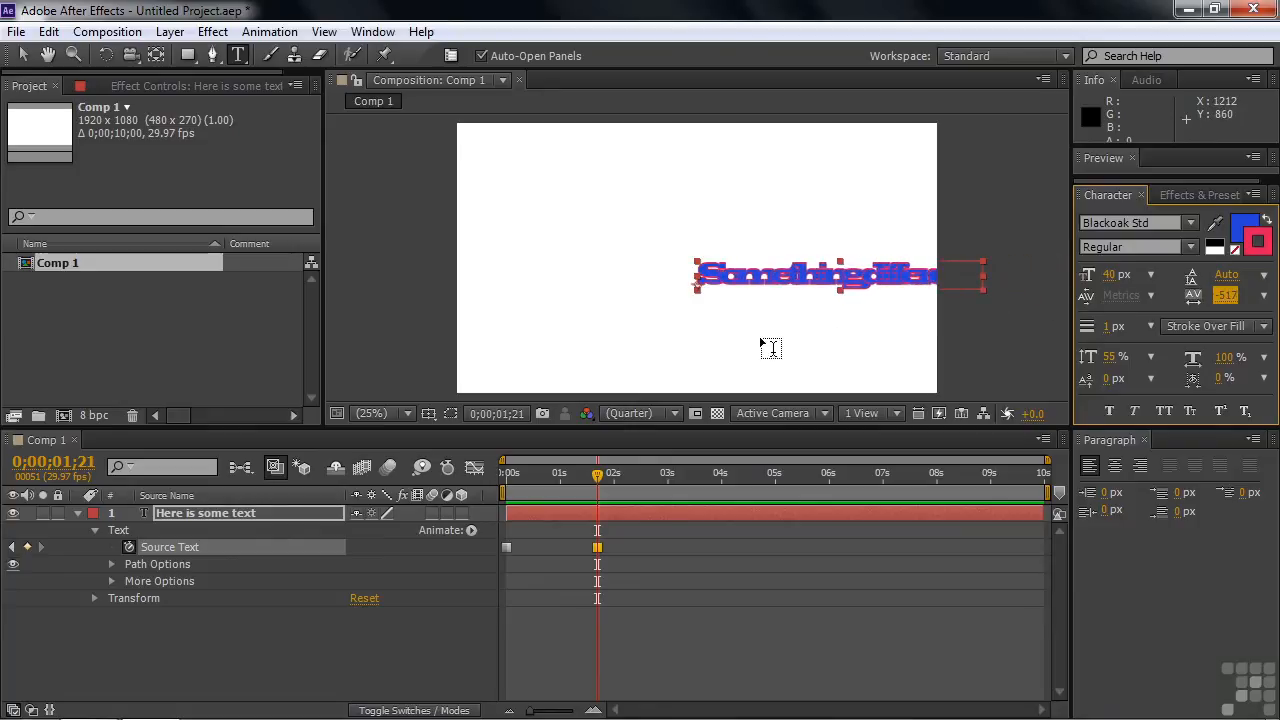
drag(1111, 357, 1187, 344)
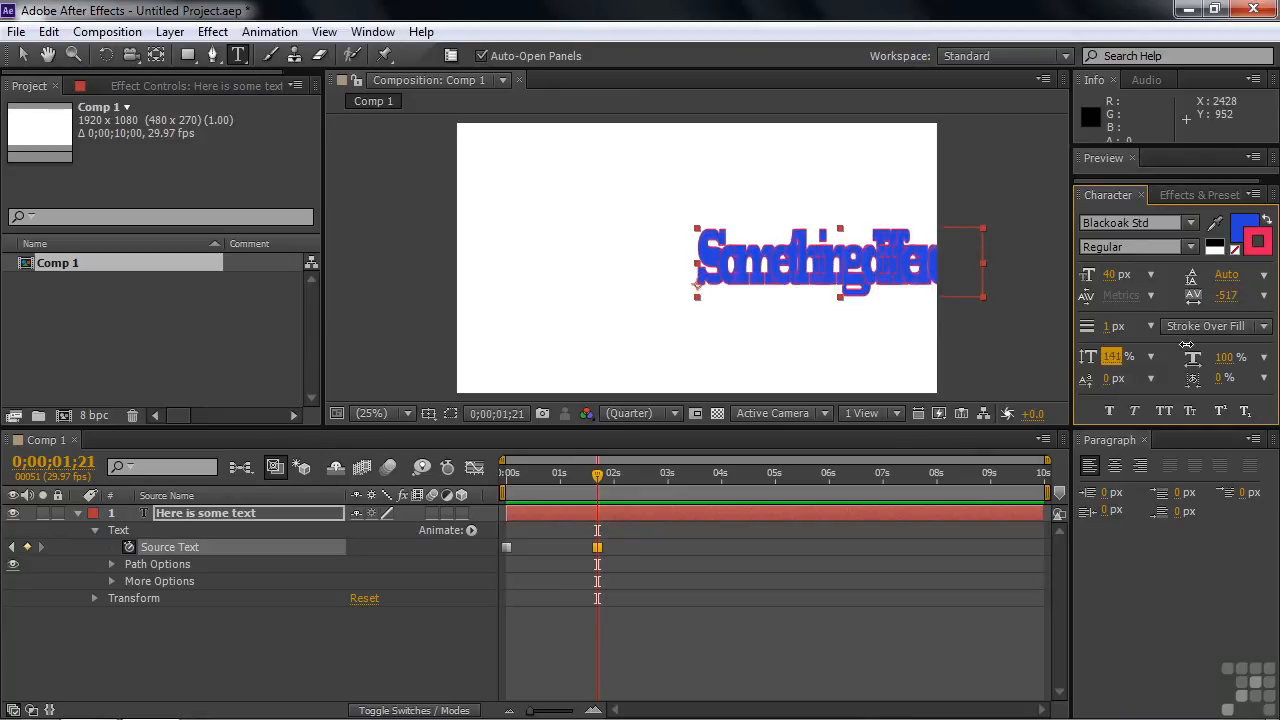
Step: At 0;00;03;03, change the font of the whole text to Wingdings
drag(599, 473, 673, 475)
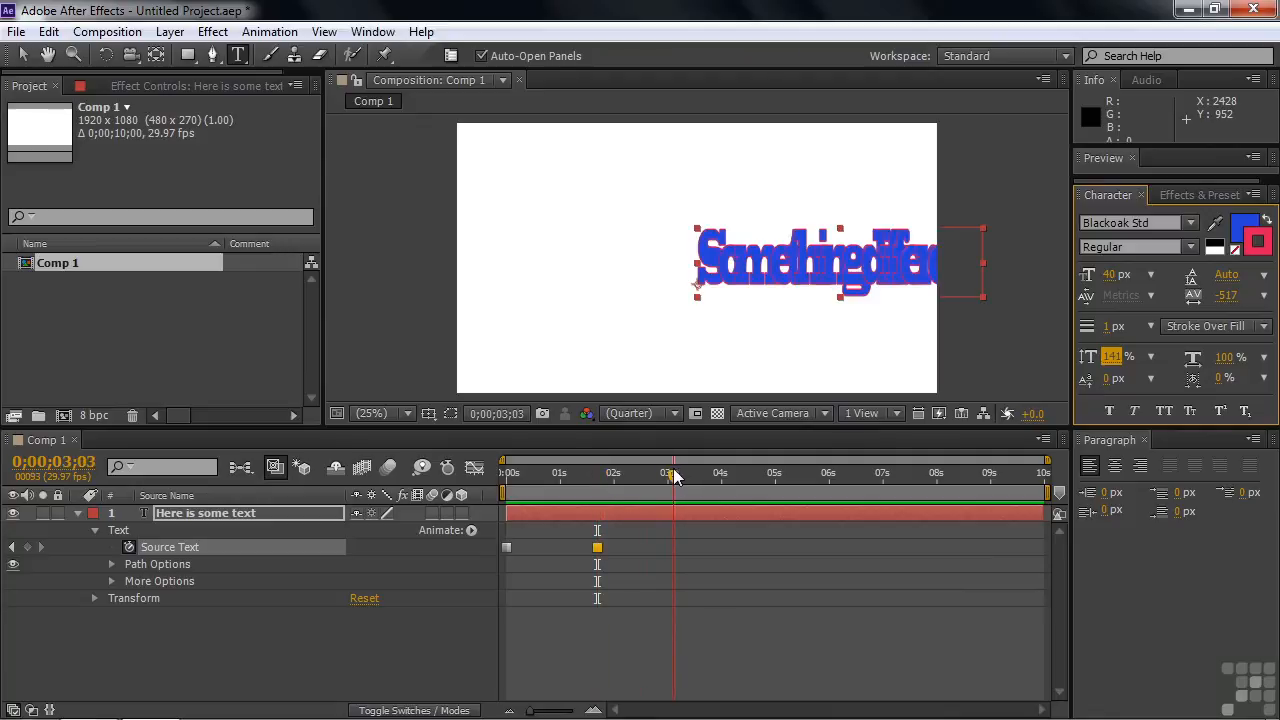
double_click(745, 272)
drag(745, 272, 916, 275)
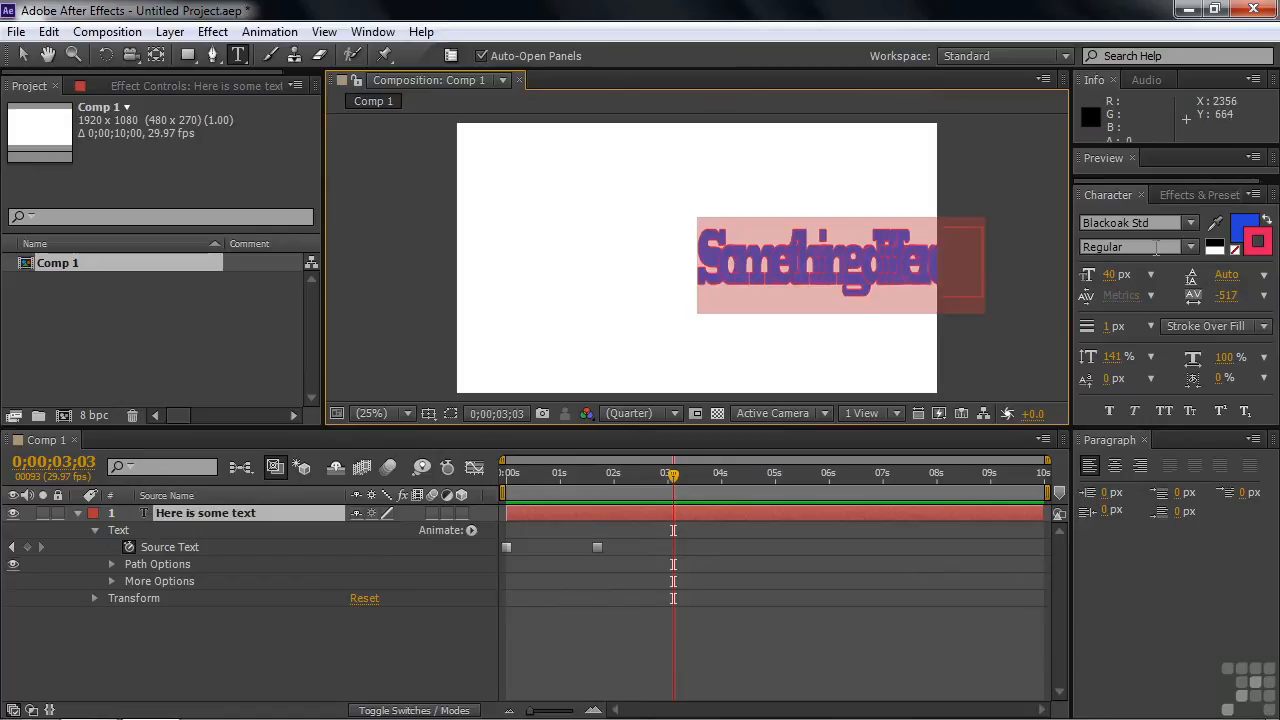
click(1190, 223)
drag(1270, 276, 1276, 470)
click(1148, 397)
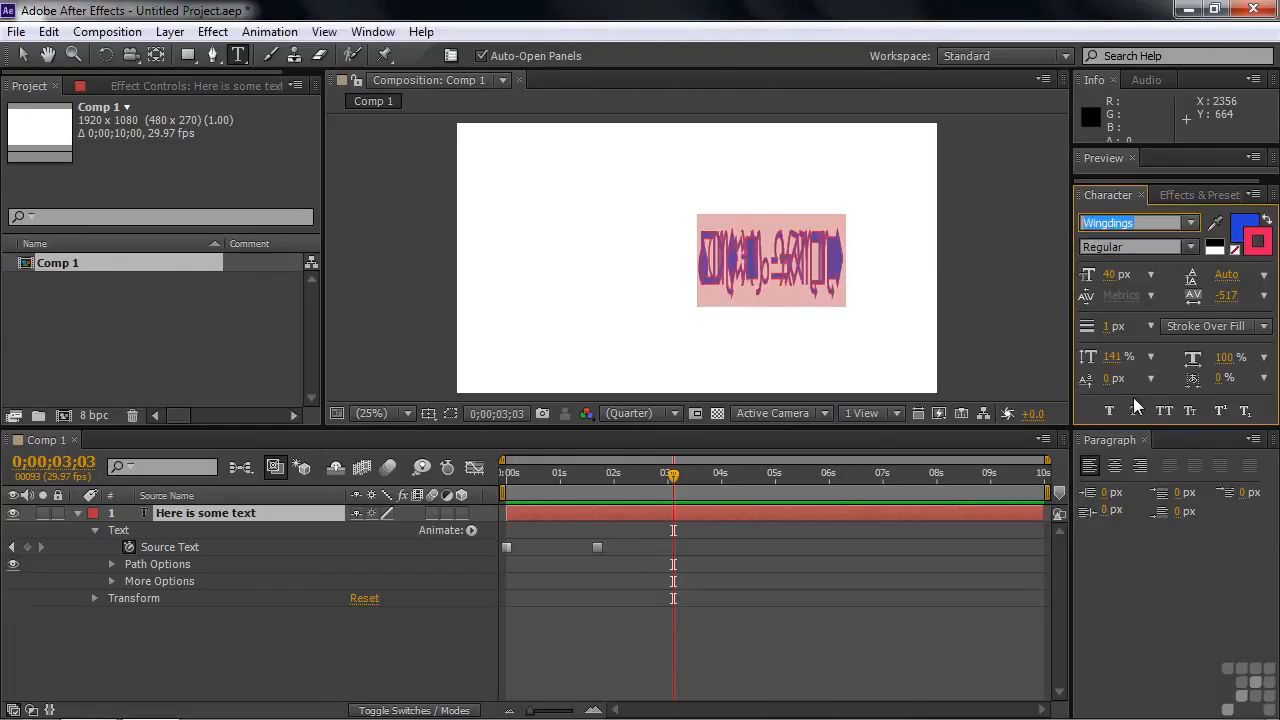
Step: Set the Wingdings text to 49 px with a vertical scale of 185% and tracking -467, and centre-align it
drag(1109, 275, 1130, 277)
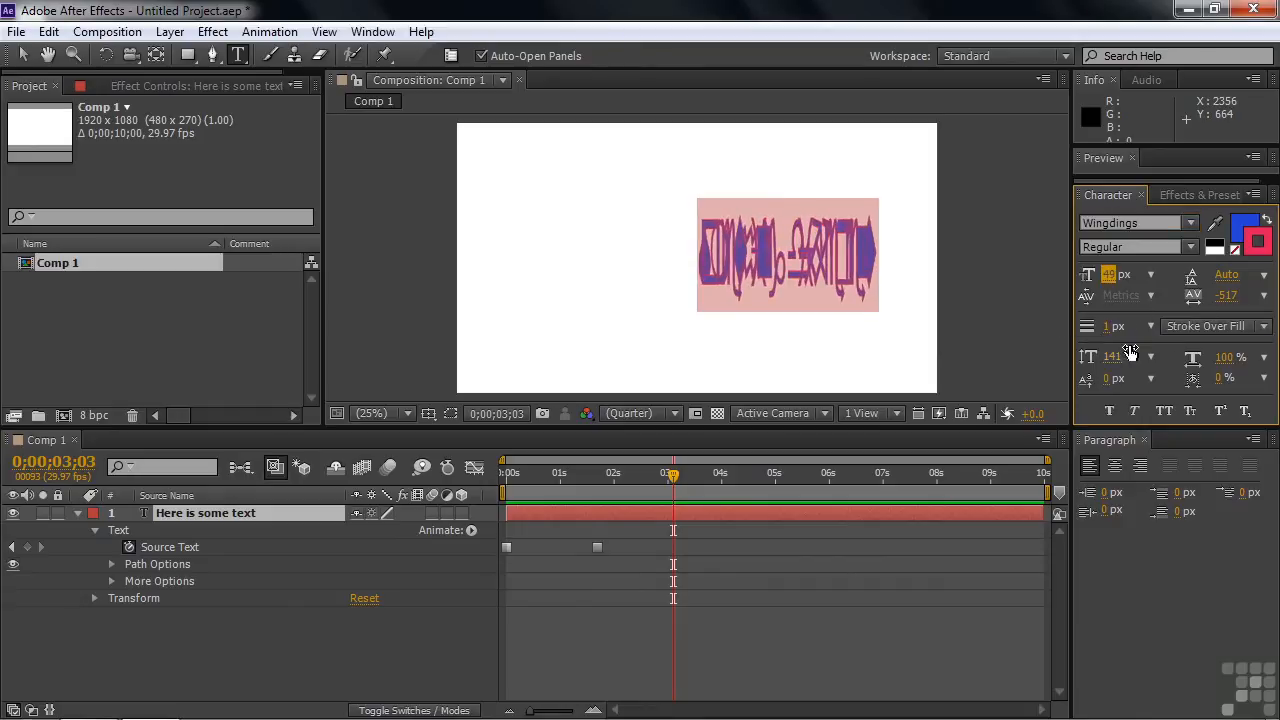
drag(1110, 357, 1149, 356)
mouse_move(1231, 300)
mouse_down()
mouse_move(1279, 302)
mouse_move(1234, 298)
mouse_up()
click(1113, 468)
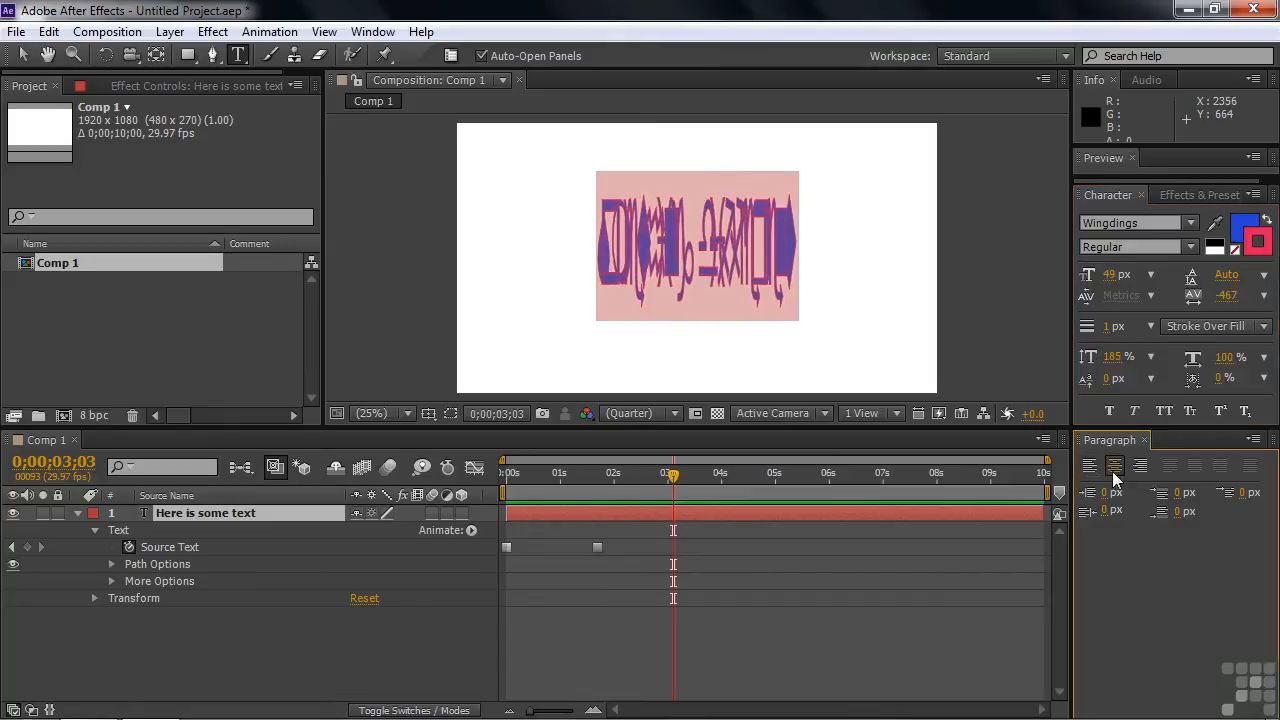
Step: Change the Wingdings text's stroke colour to dark green and its fill colour to pink
click(1258, 245)
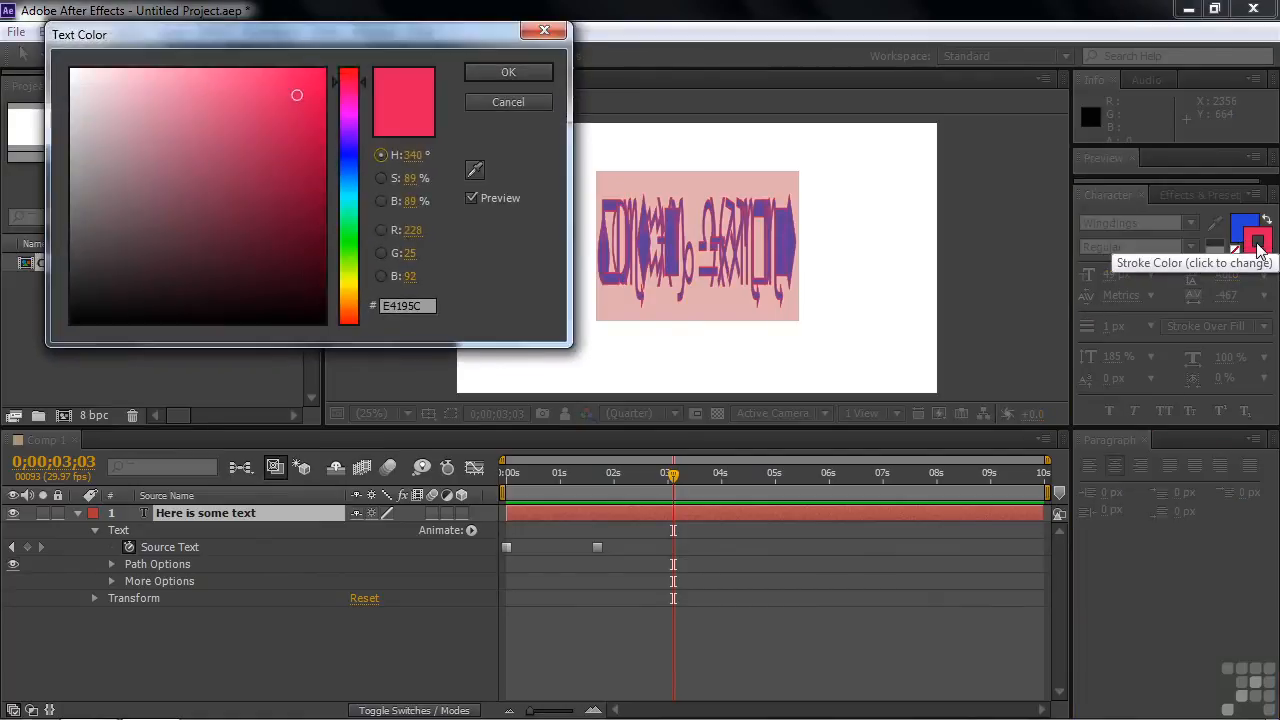
click(351, 238)
click(495, 76)
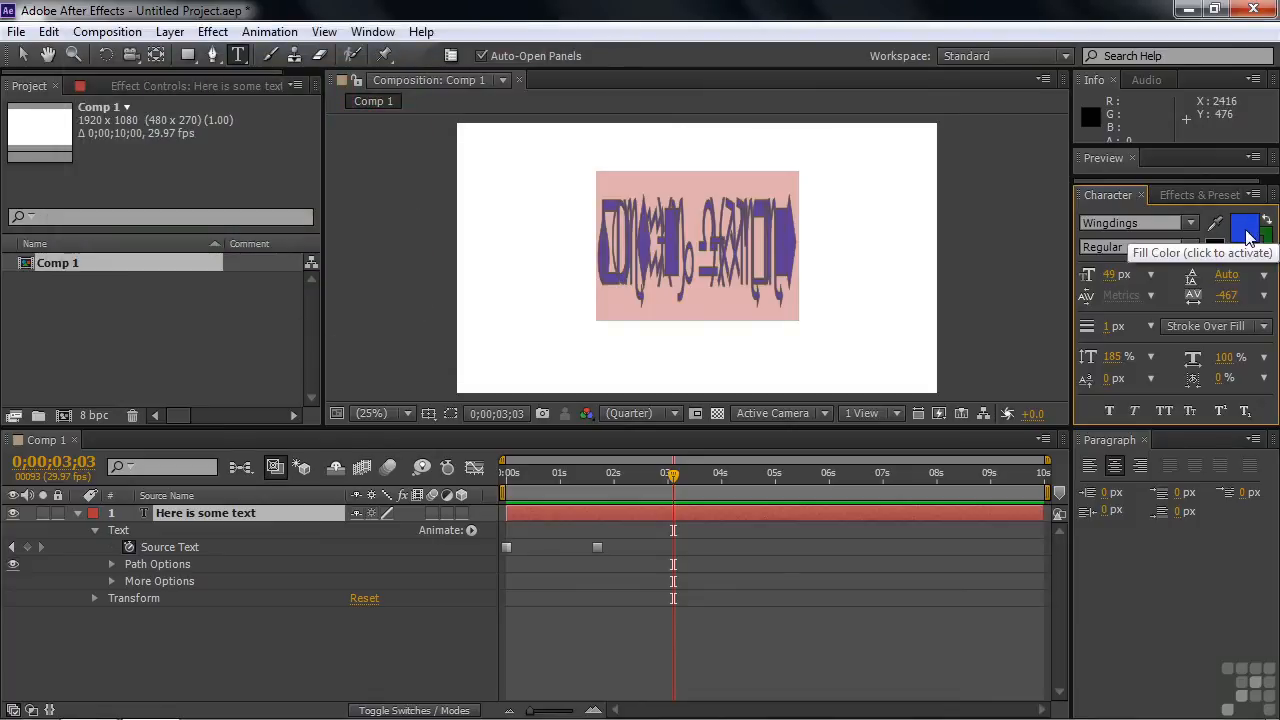
click(1246, 230)
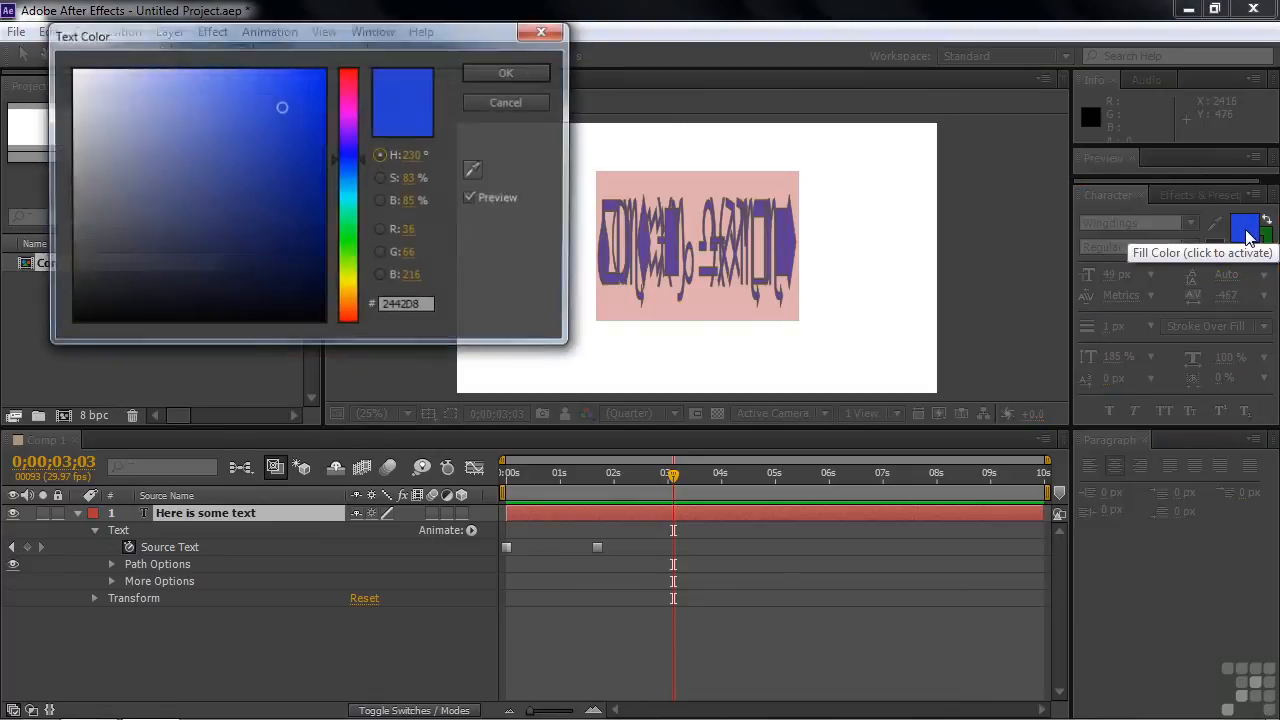
click(350, 90)
click(512, 76)
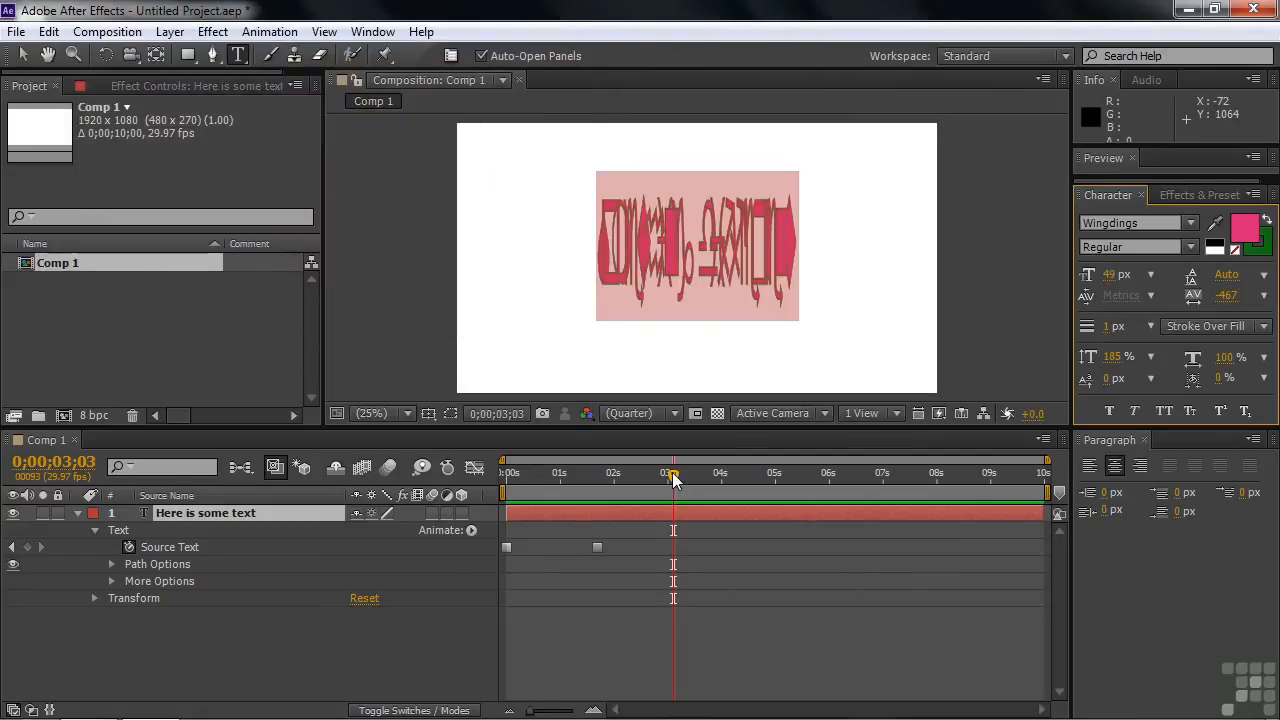
Step: At 0;00;04;14, delete all of the layer's text so the frame is empty
drag(673, 475, 749, 483)
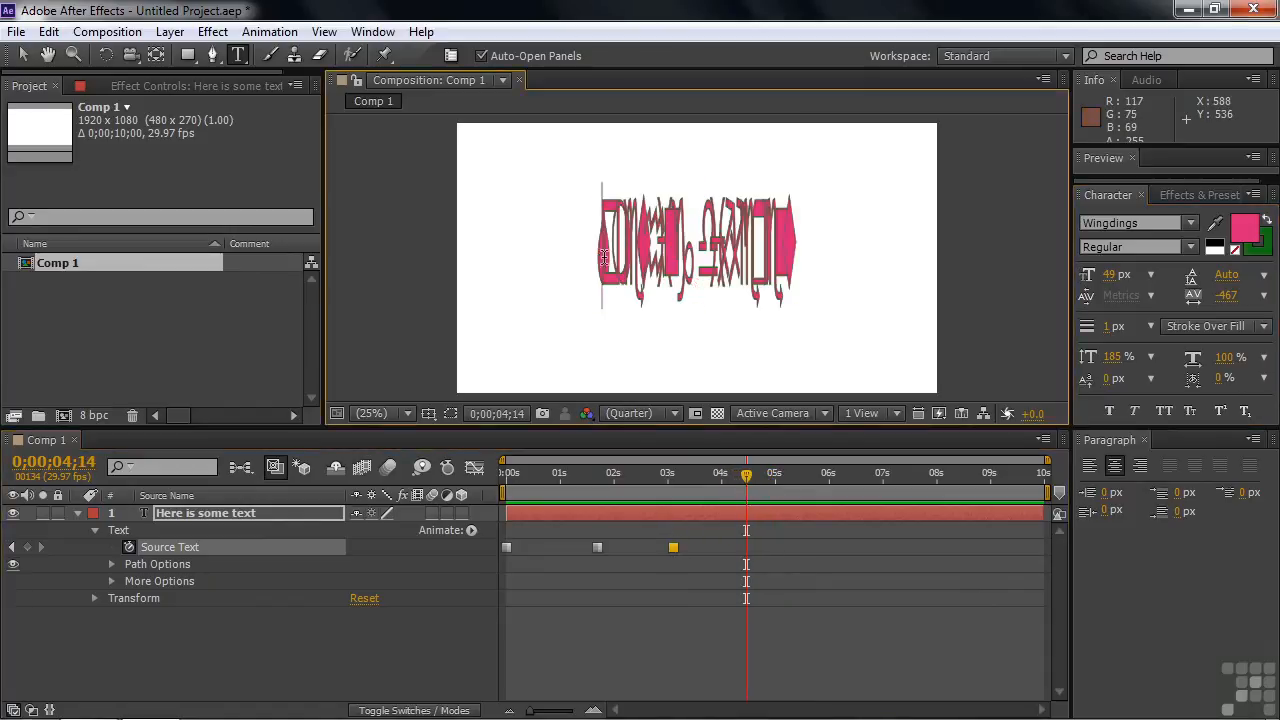
drag(604, 258, 796, 264)
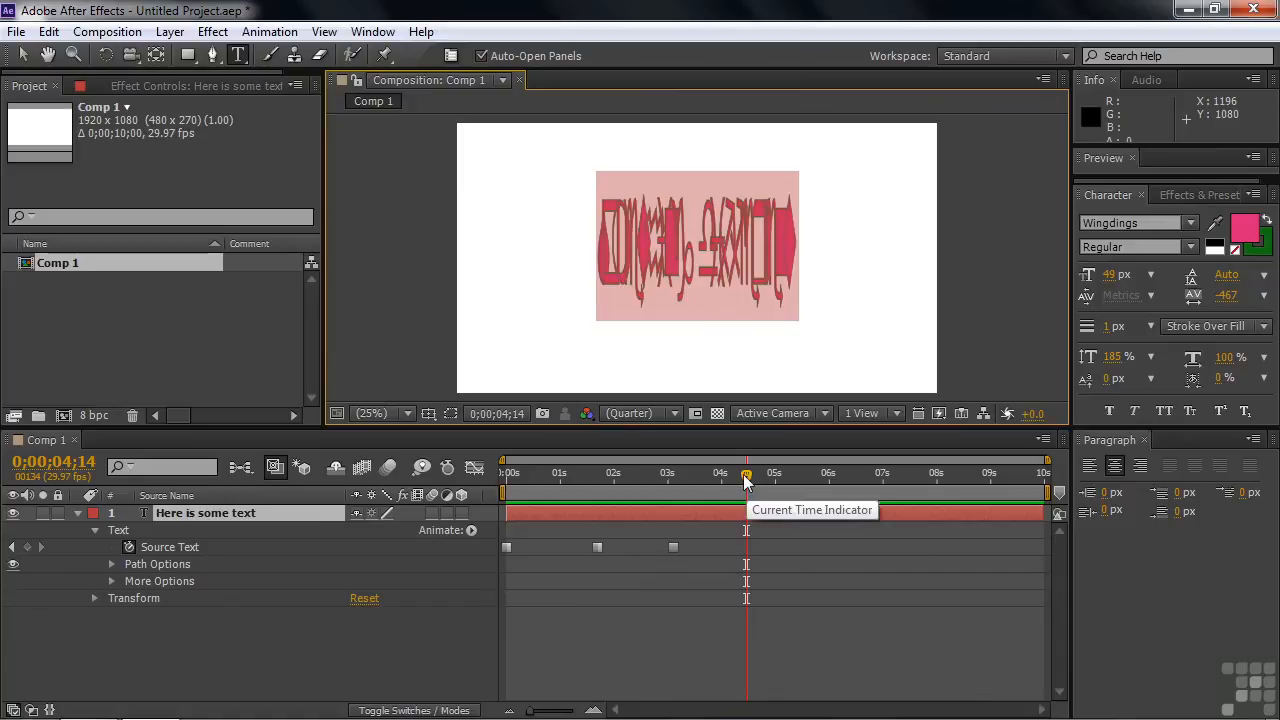
key(BackSpace)
Step: At 0;00;06;01, enter "We're back" as the text layer's new wording
drag(745, 481, 825, 487)
double_click(168, 513)
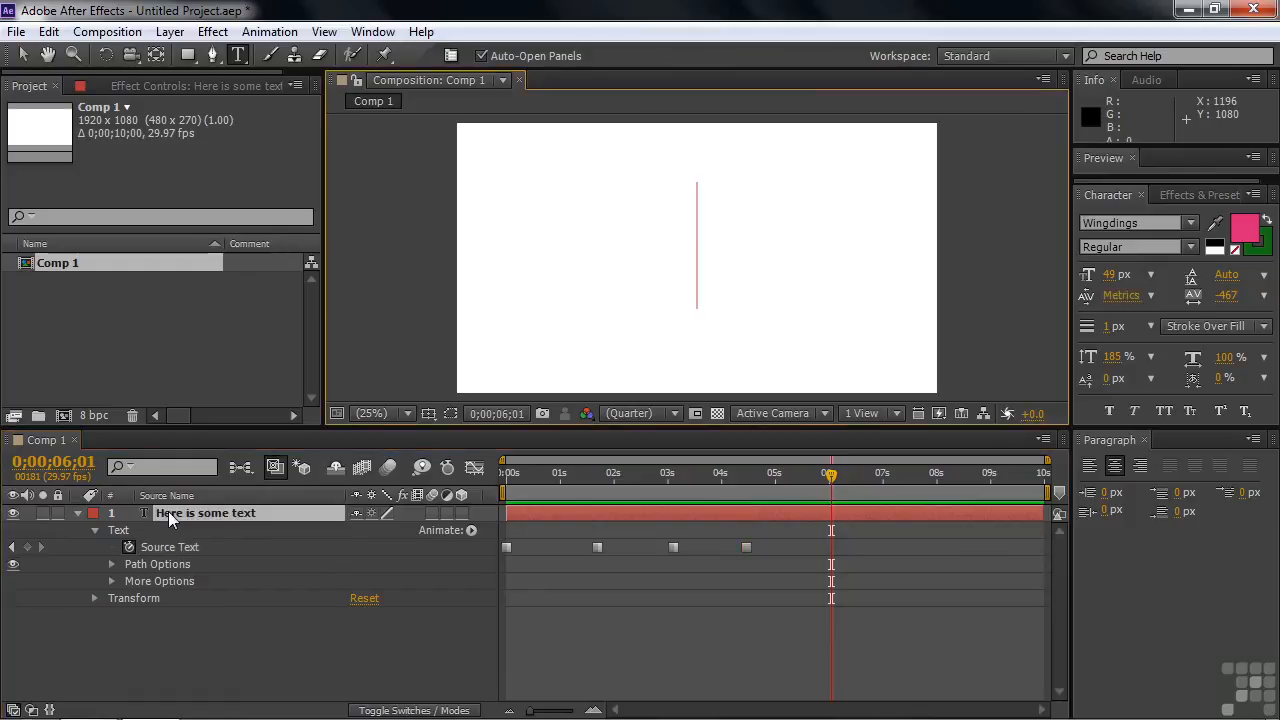
text(We're back)
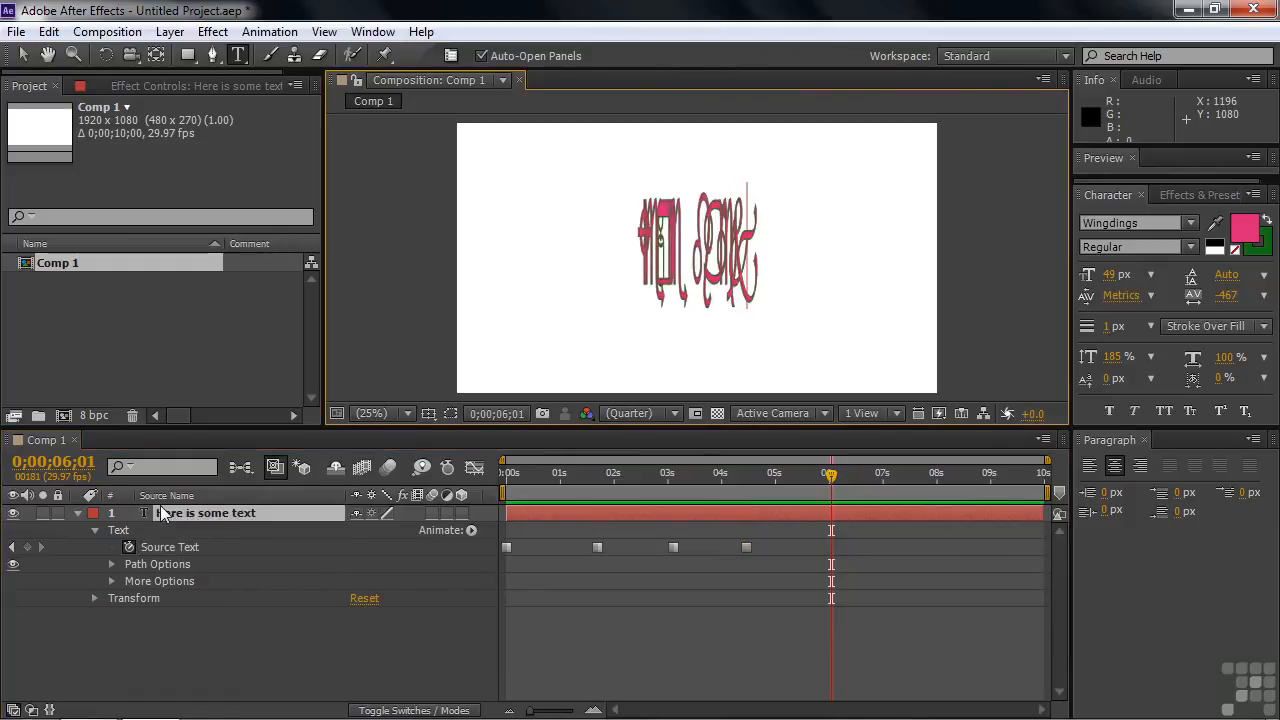
click(168, 516)
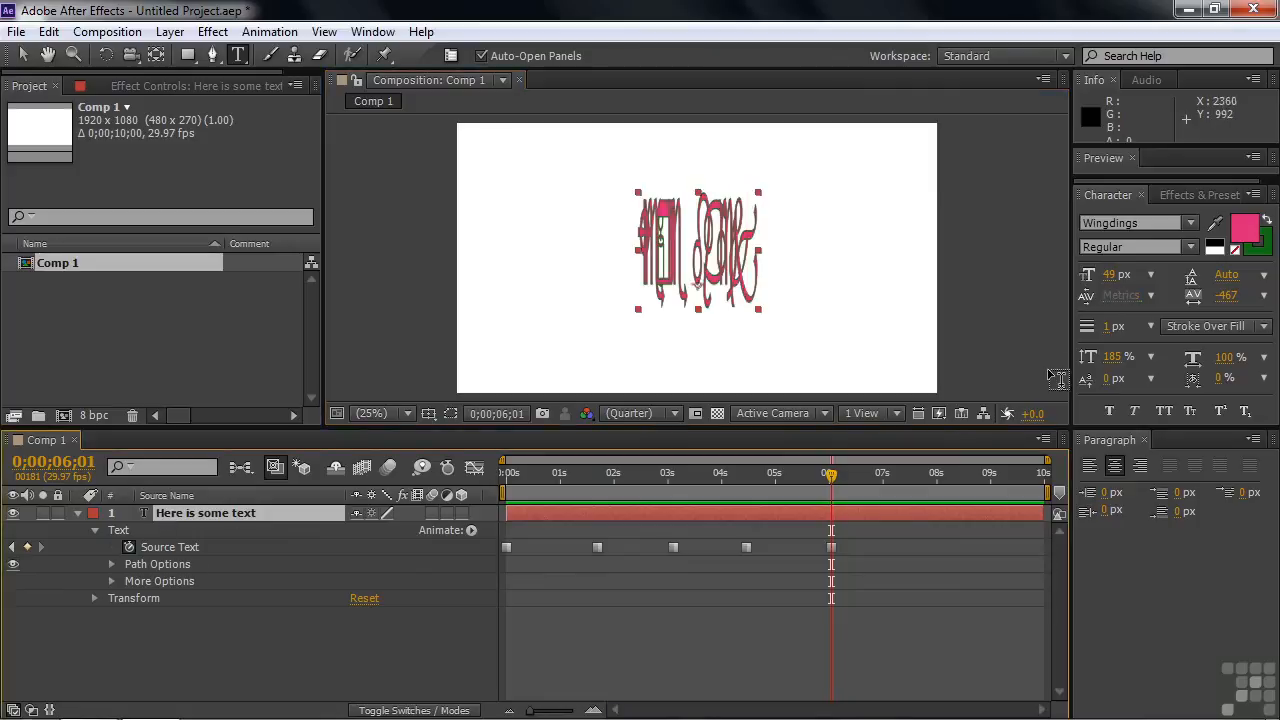
Step: Change the "We're back" text to Bookman Old Style at 71 px with tracking 0
click(1192, 224)
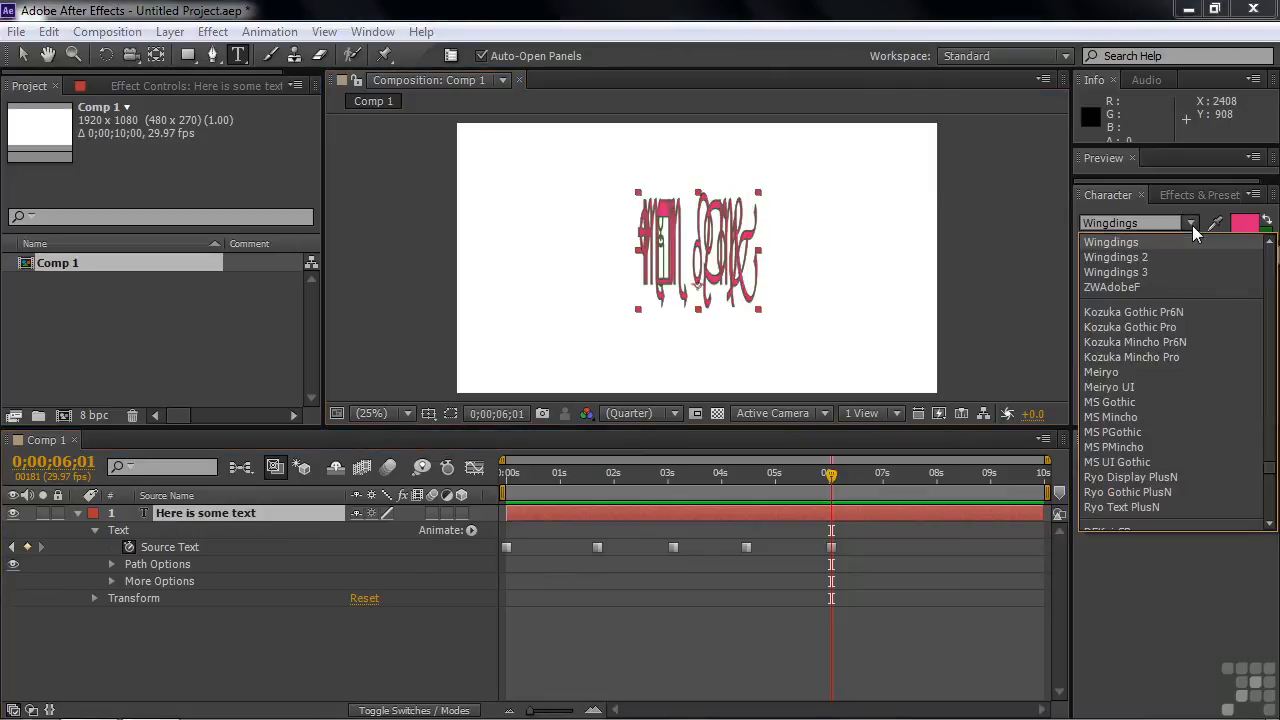
drag(1273, 474, 1267, 282)
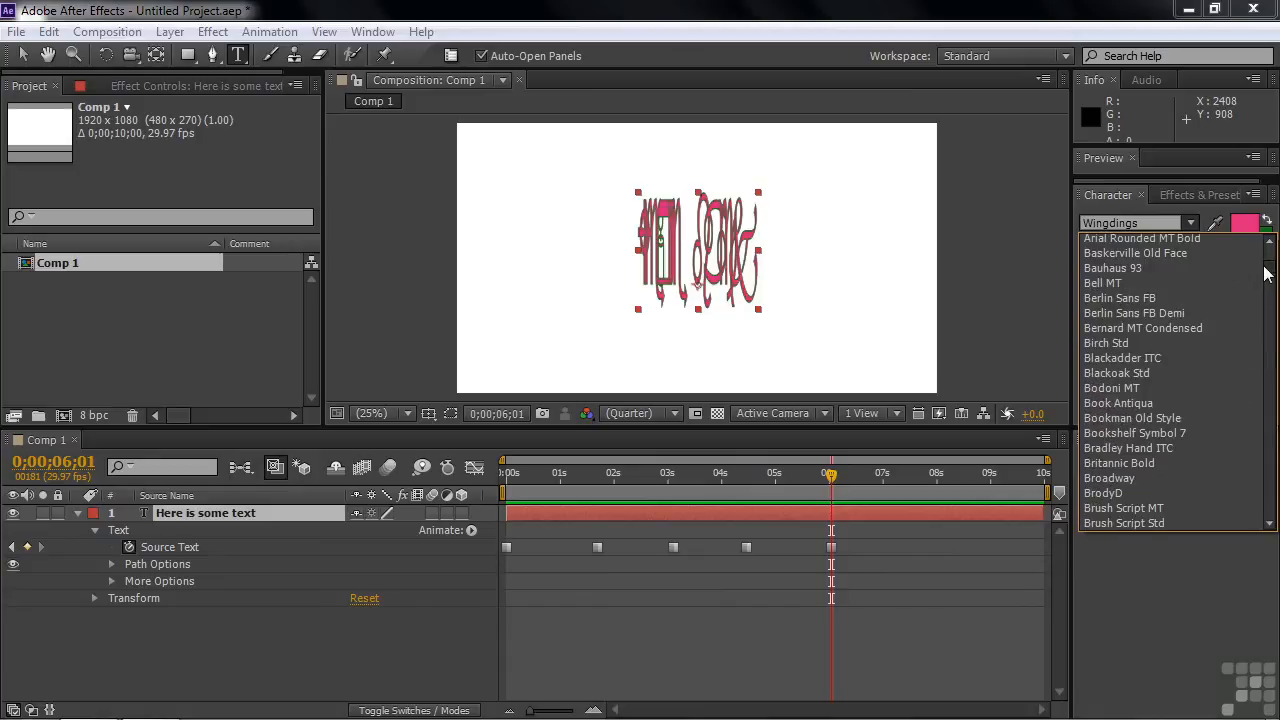
click(1131, 416)
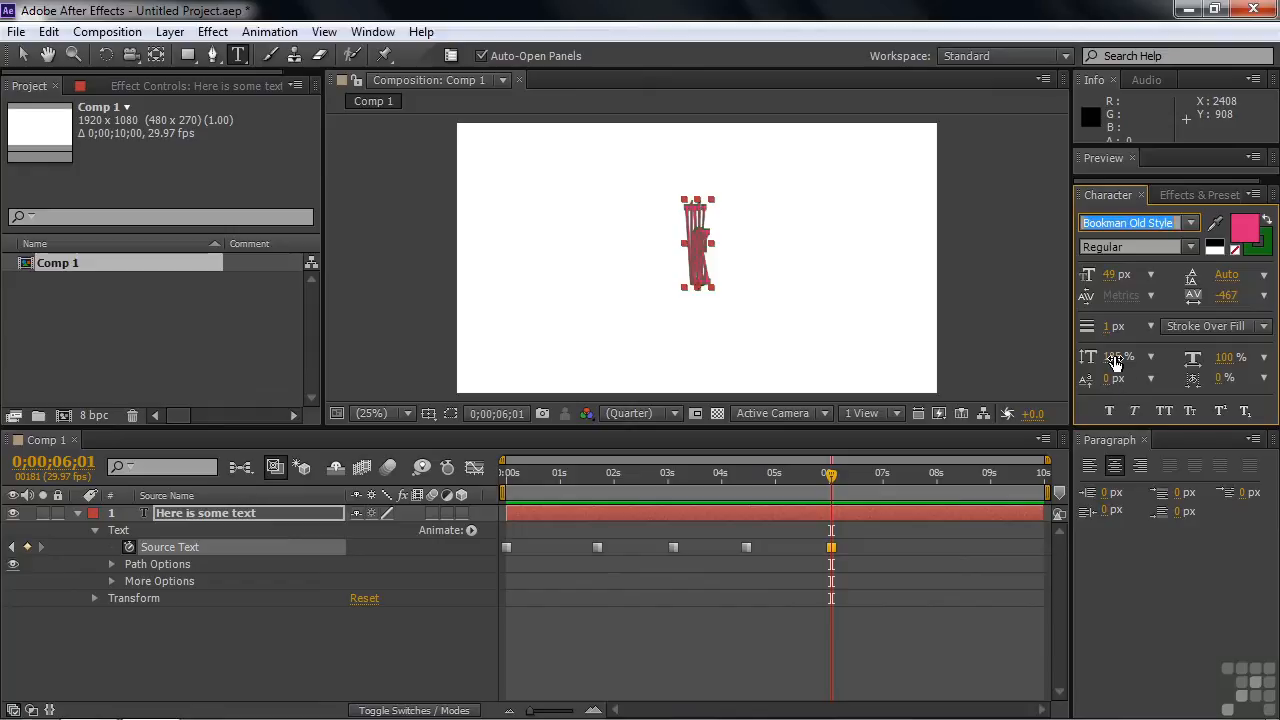
drag(1110, 276, 1138, 281)
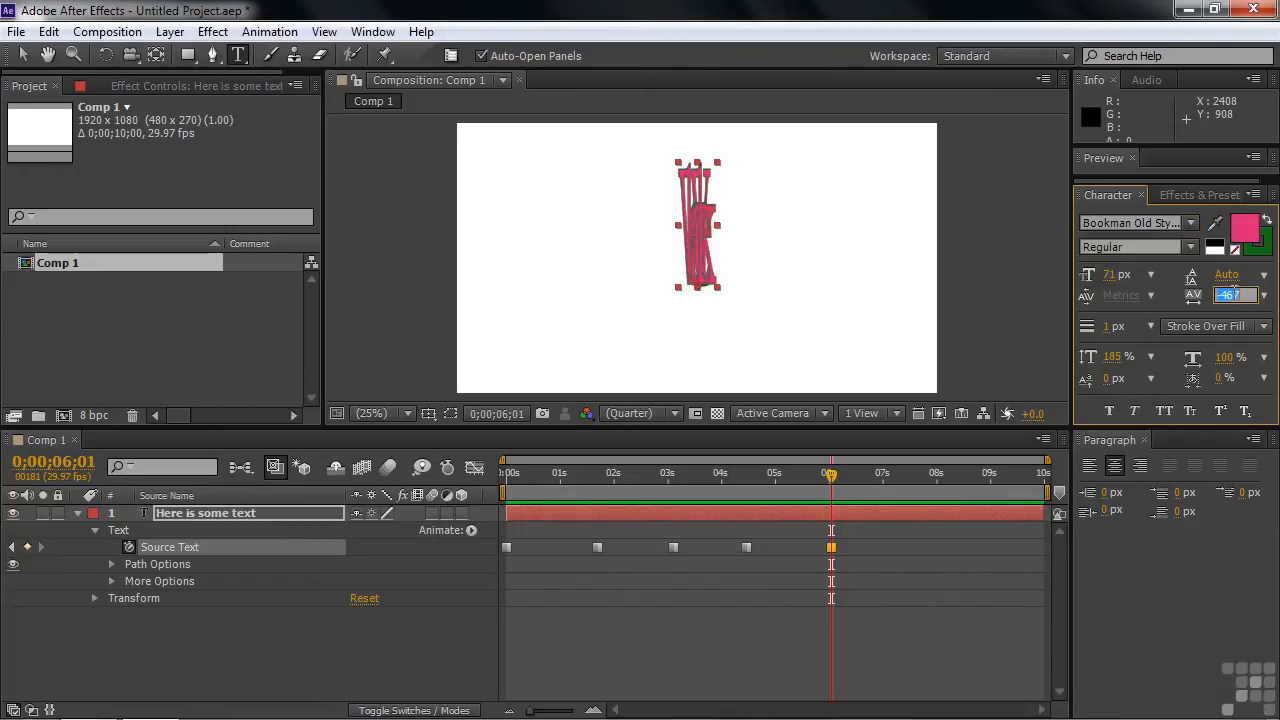
click(1264, 295)
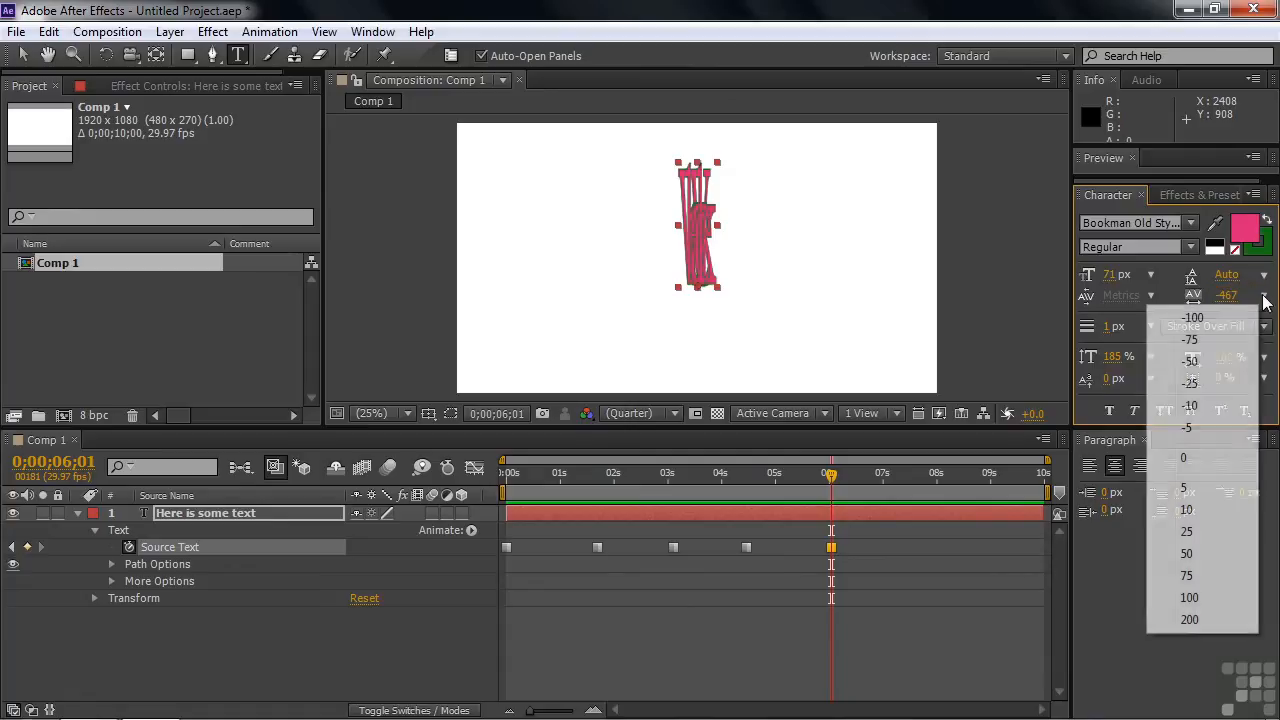
click(1193, 455)
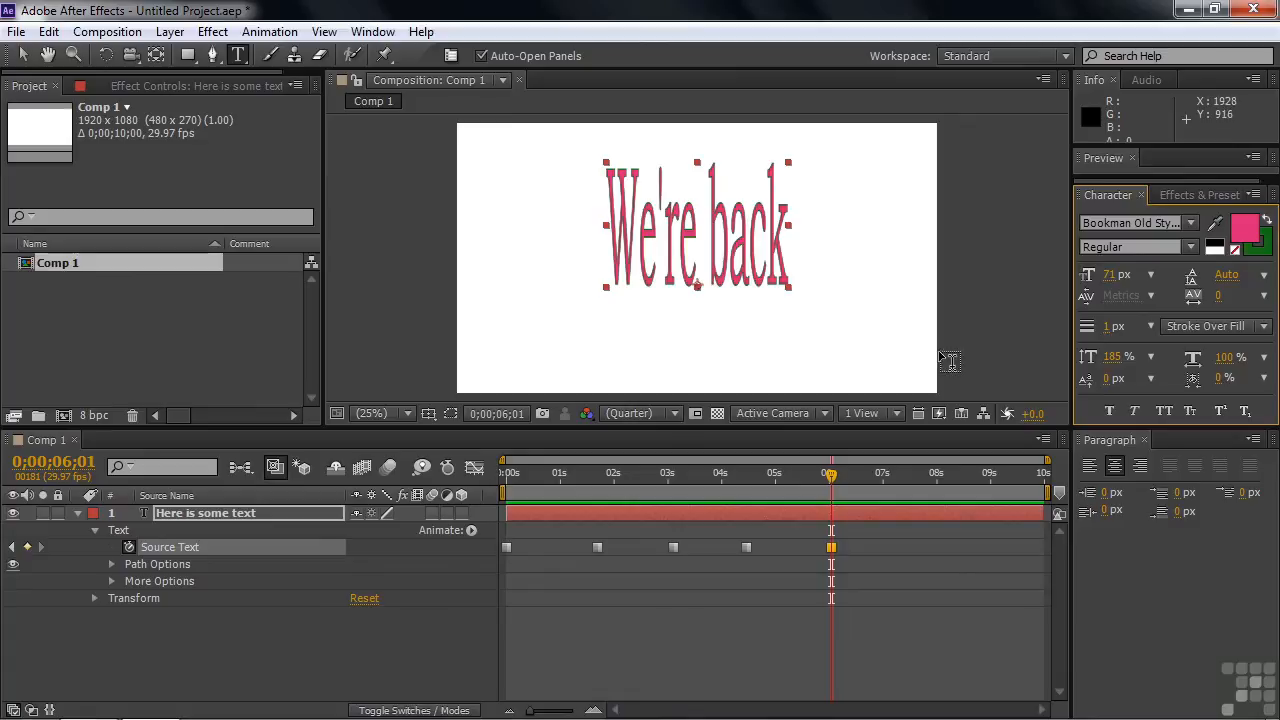
Step: Play the composition from the start through the last Source Text keyframe to review the text changes
drag(829, 476, 467, 530)
key(space)
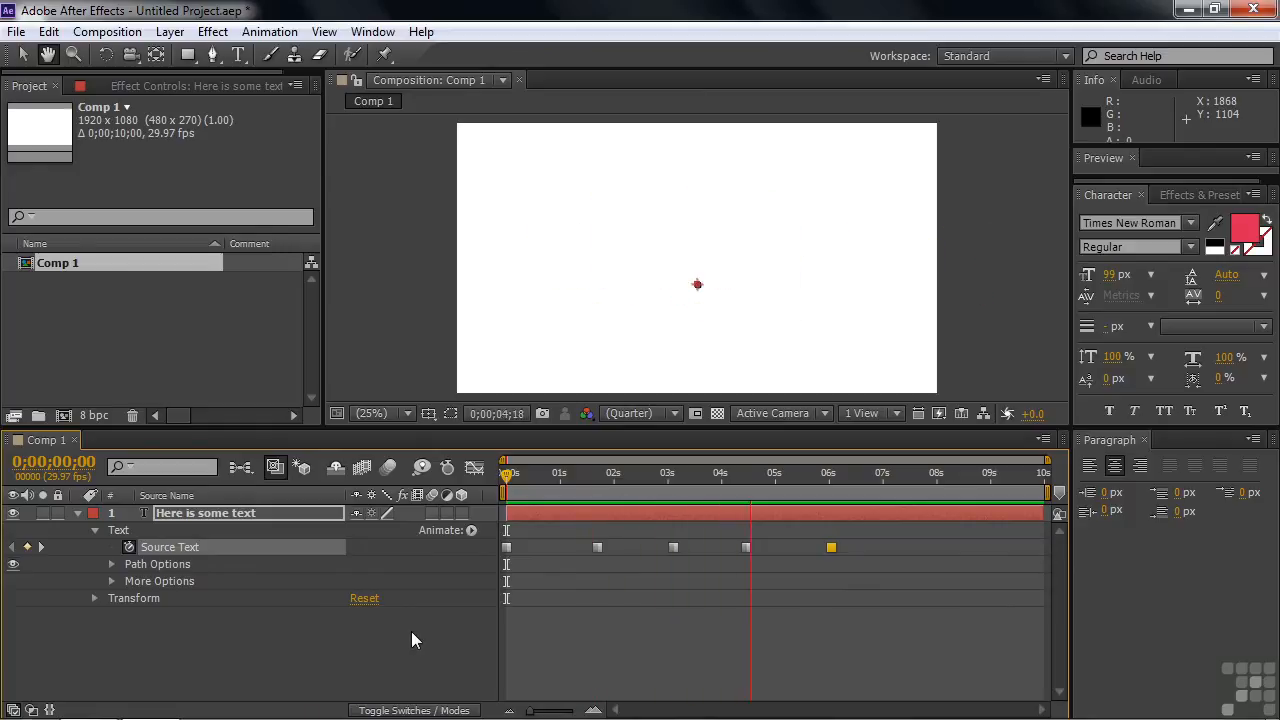
key(space)
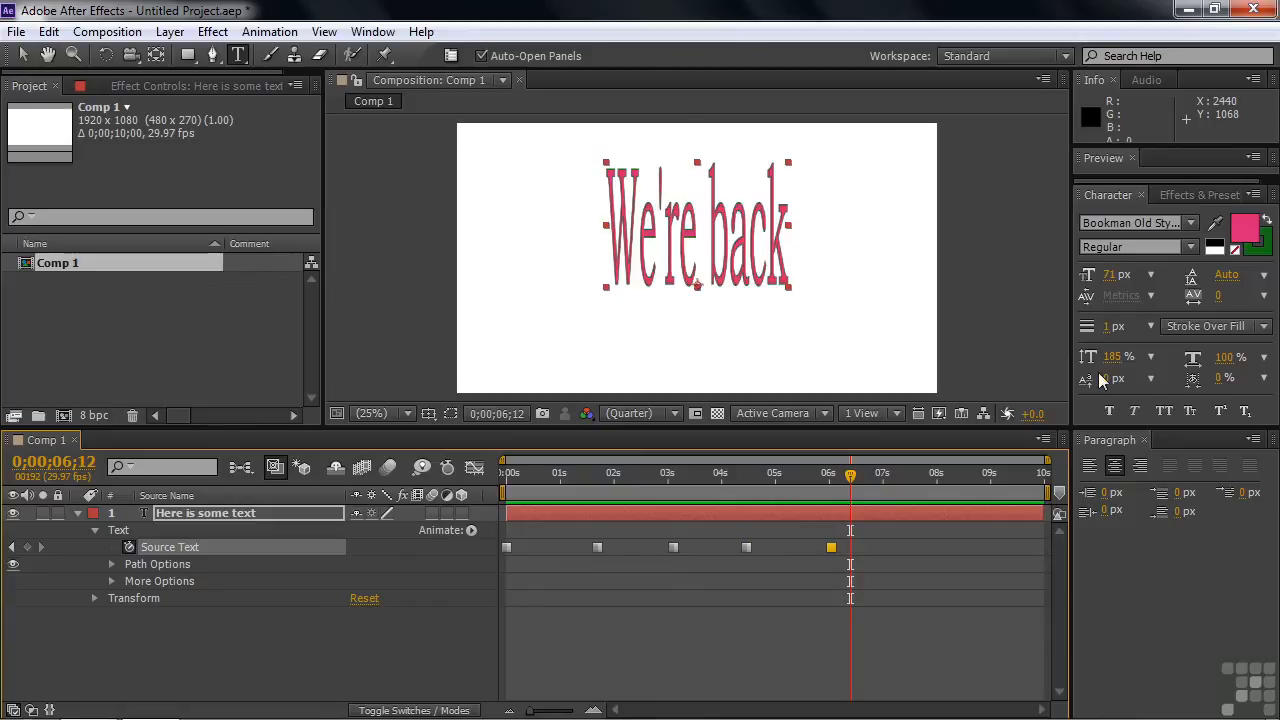